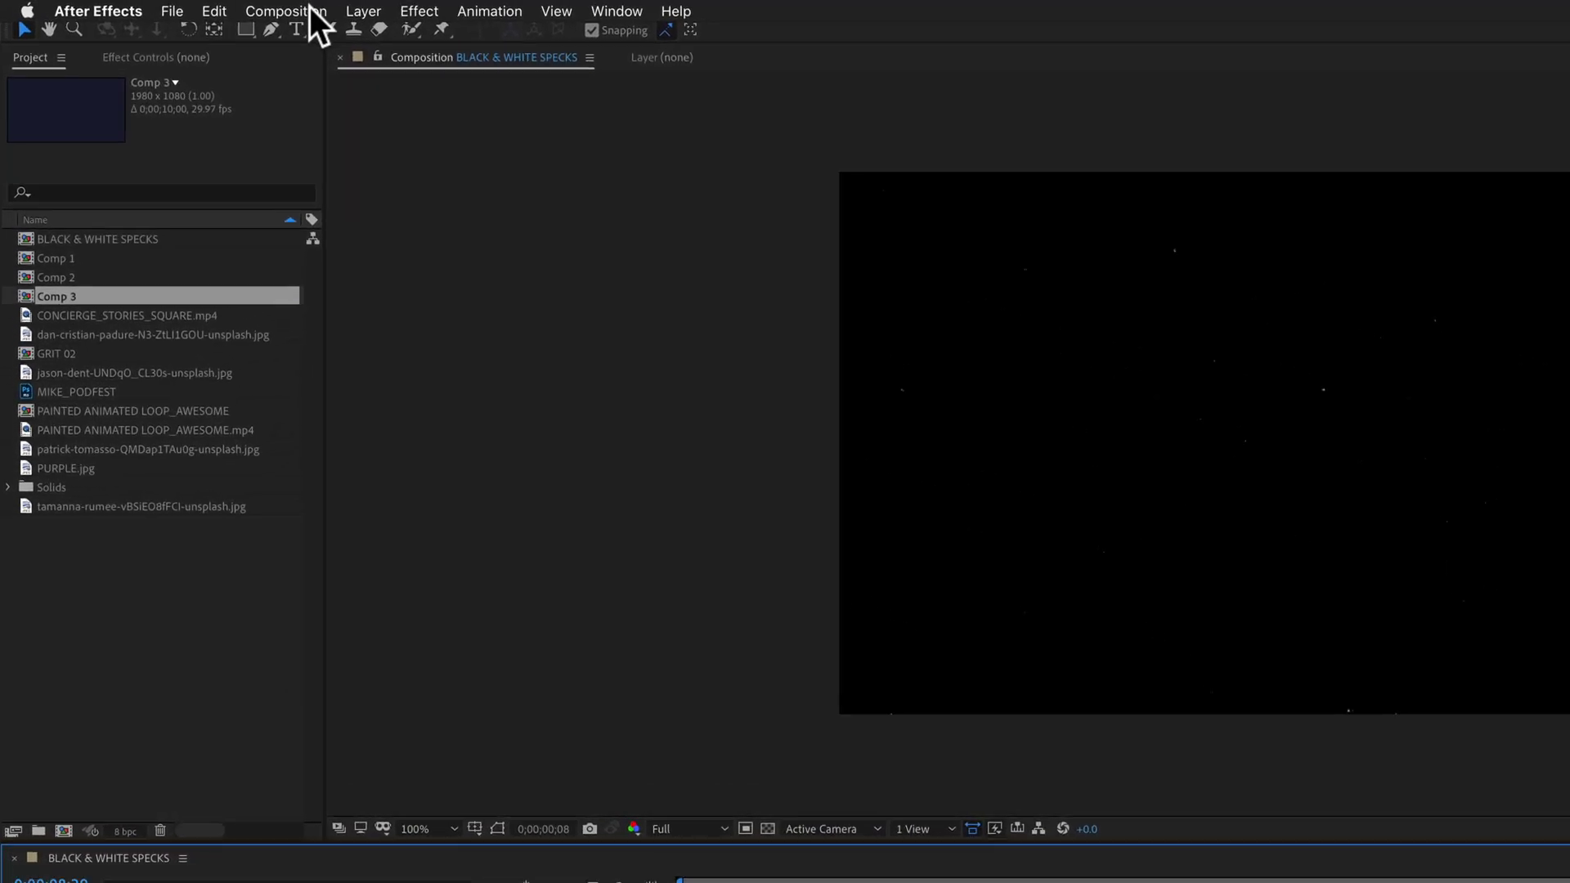
Create Comp 4 at 1980×1080, 29.97 fps, 0;00;10;00 long, with a Dark Blue background.
left_click(189, 4)
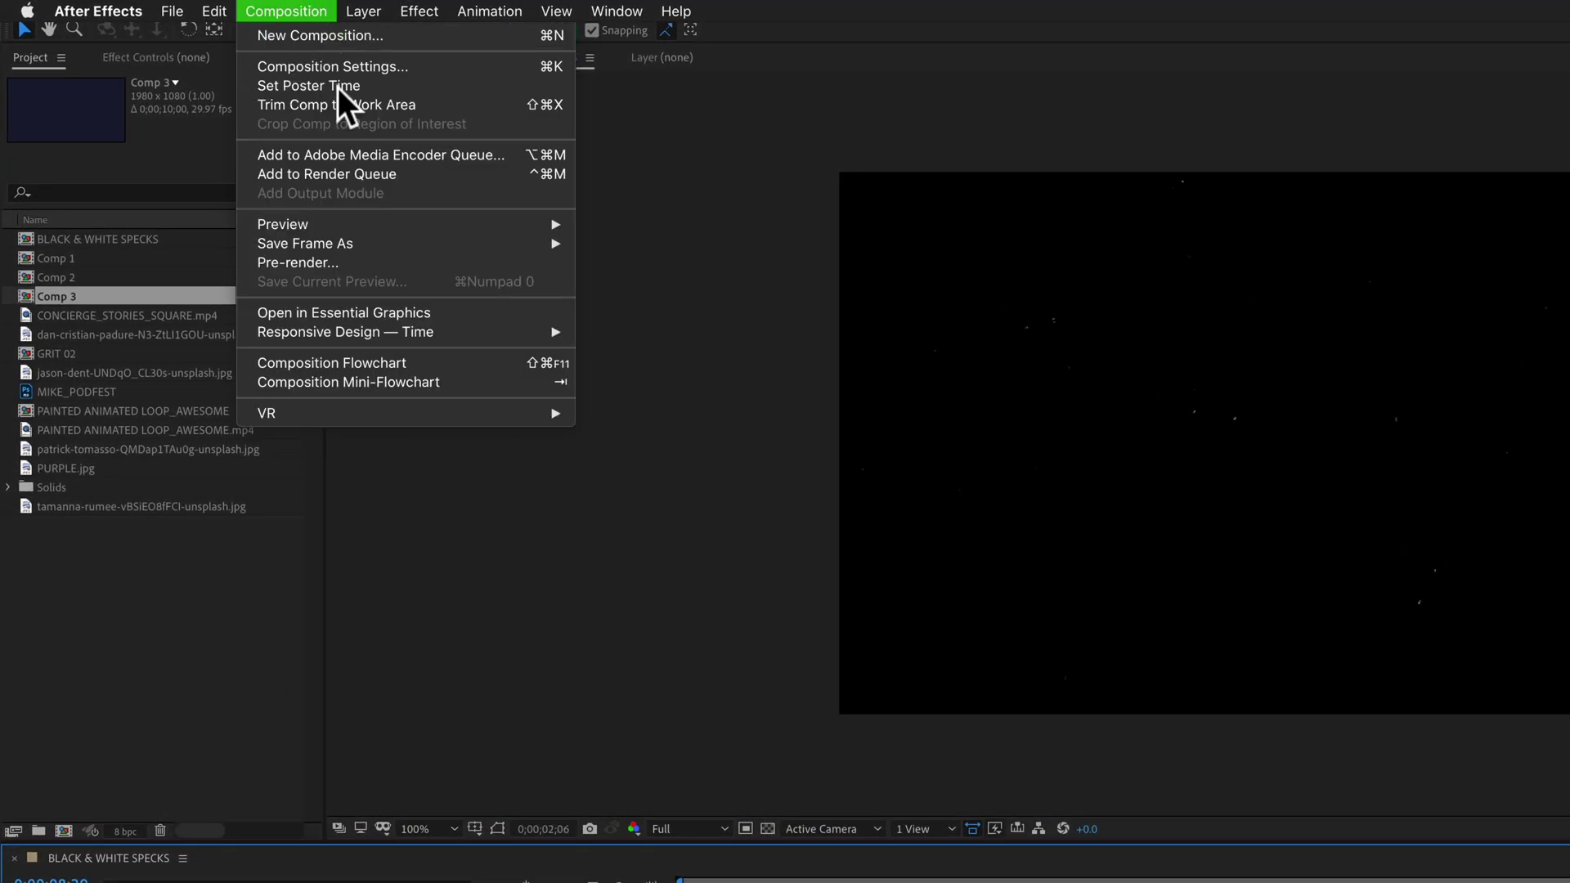
left_click(693, 611)
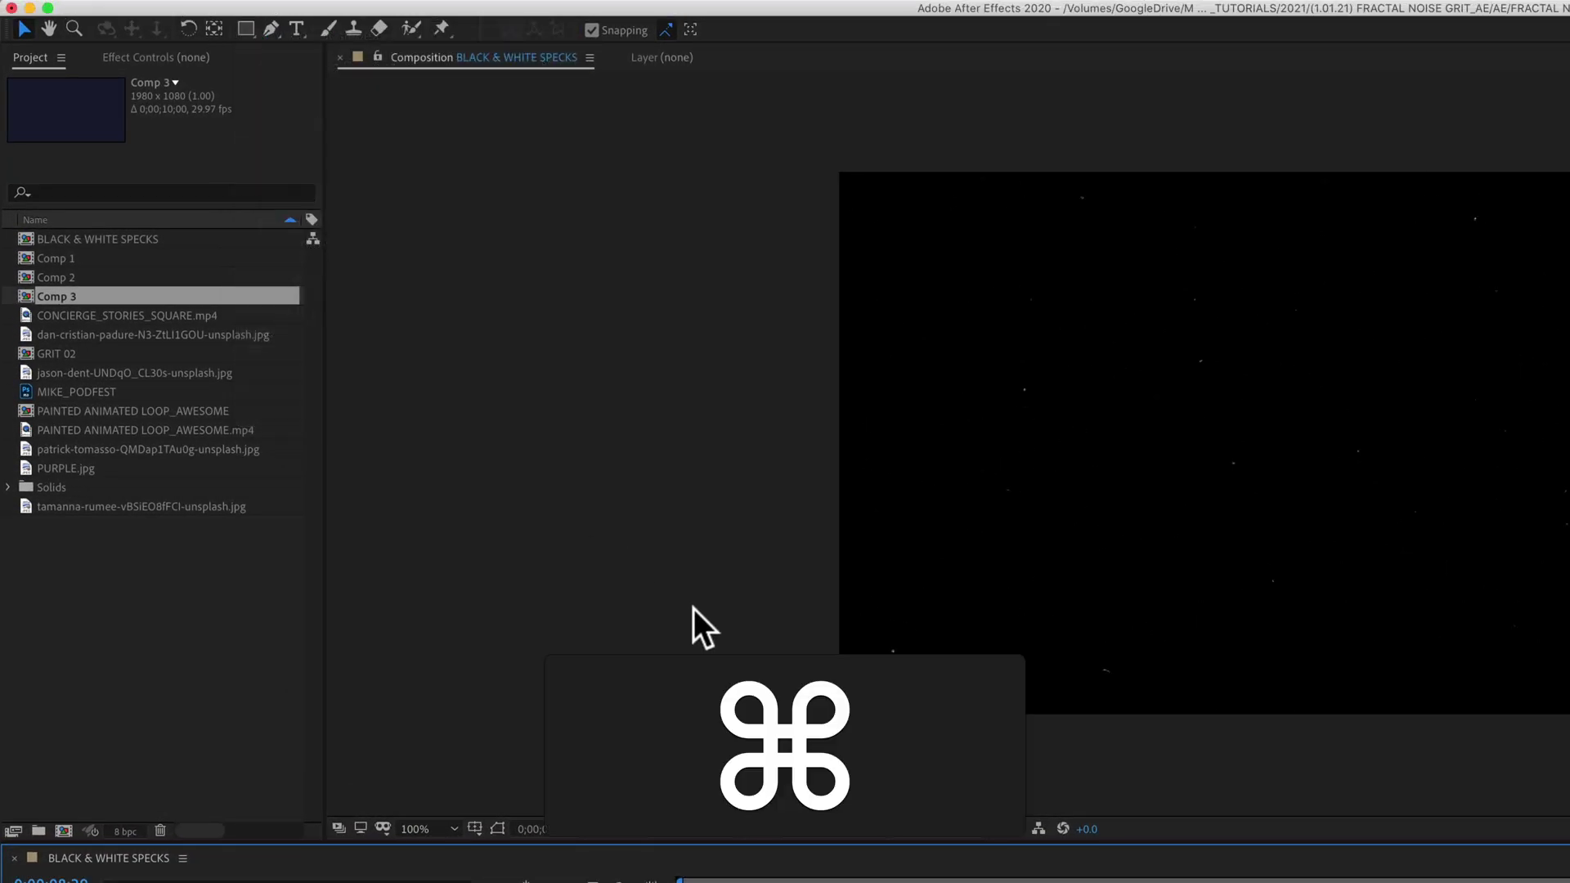
key("super+n")
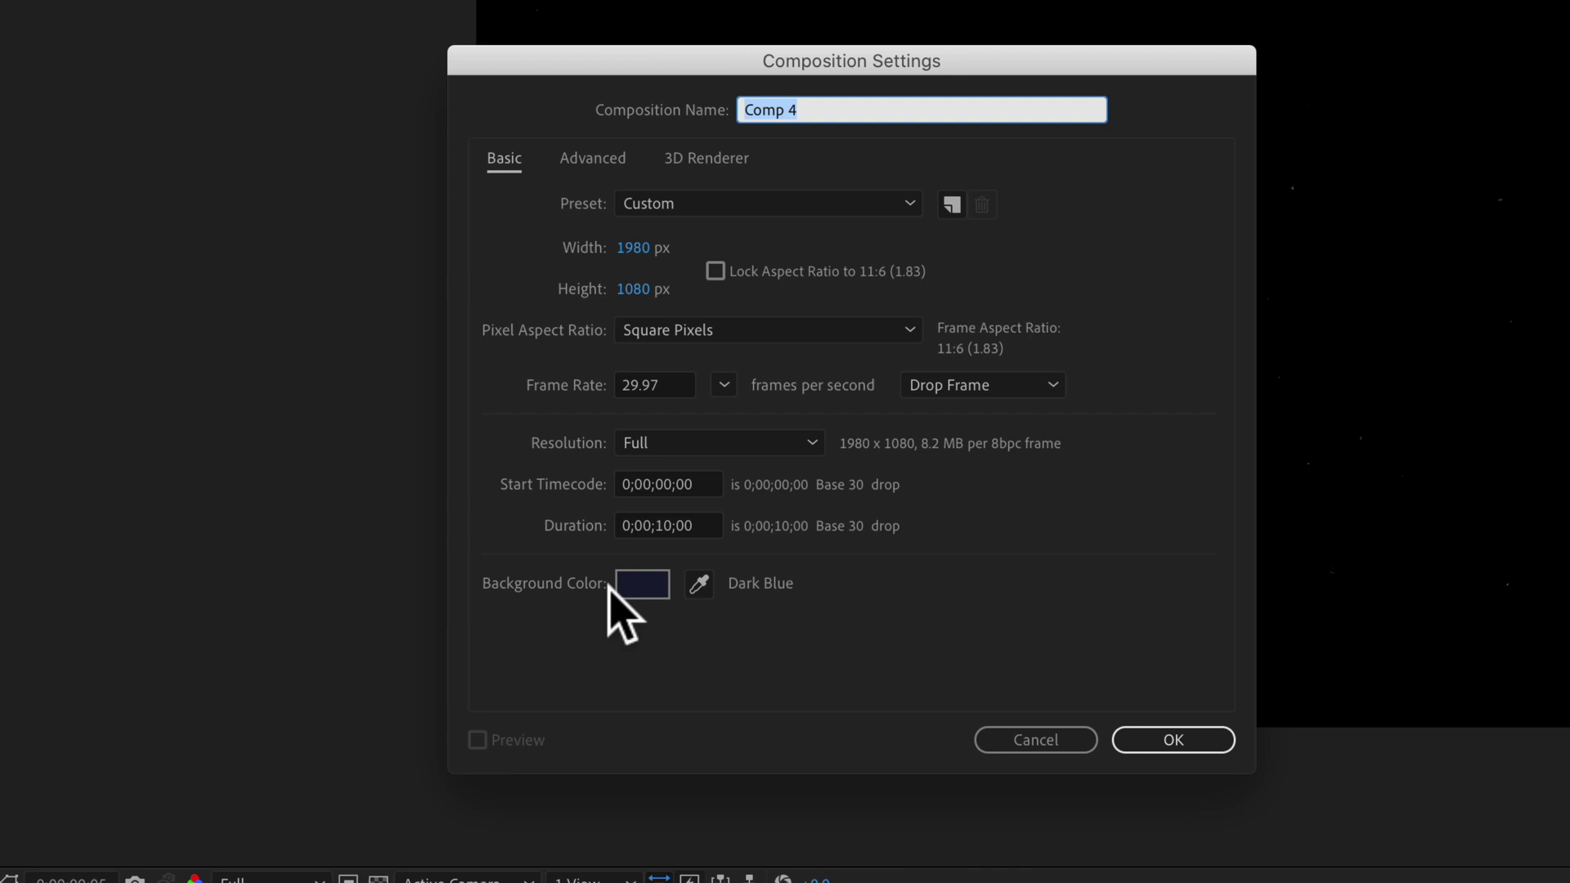
left_click(1184, 740)
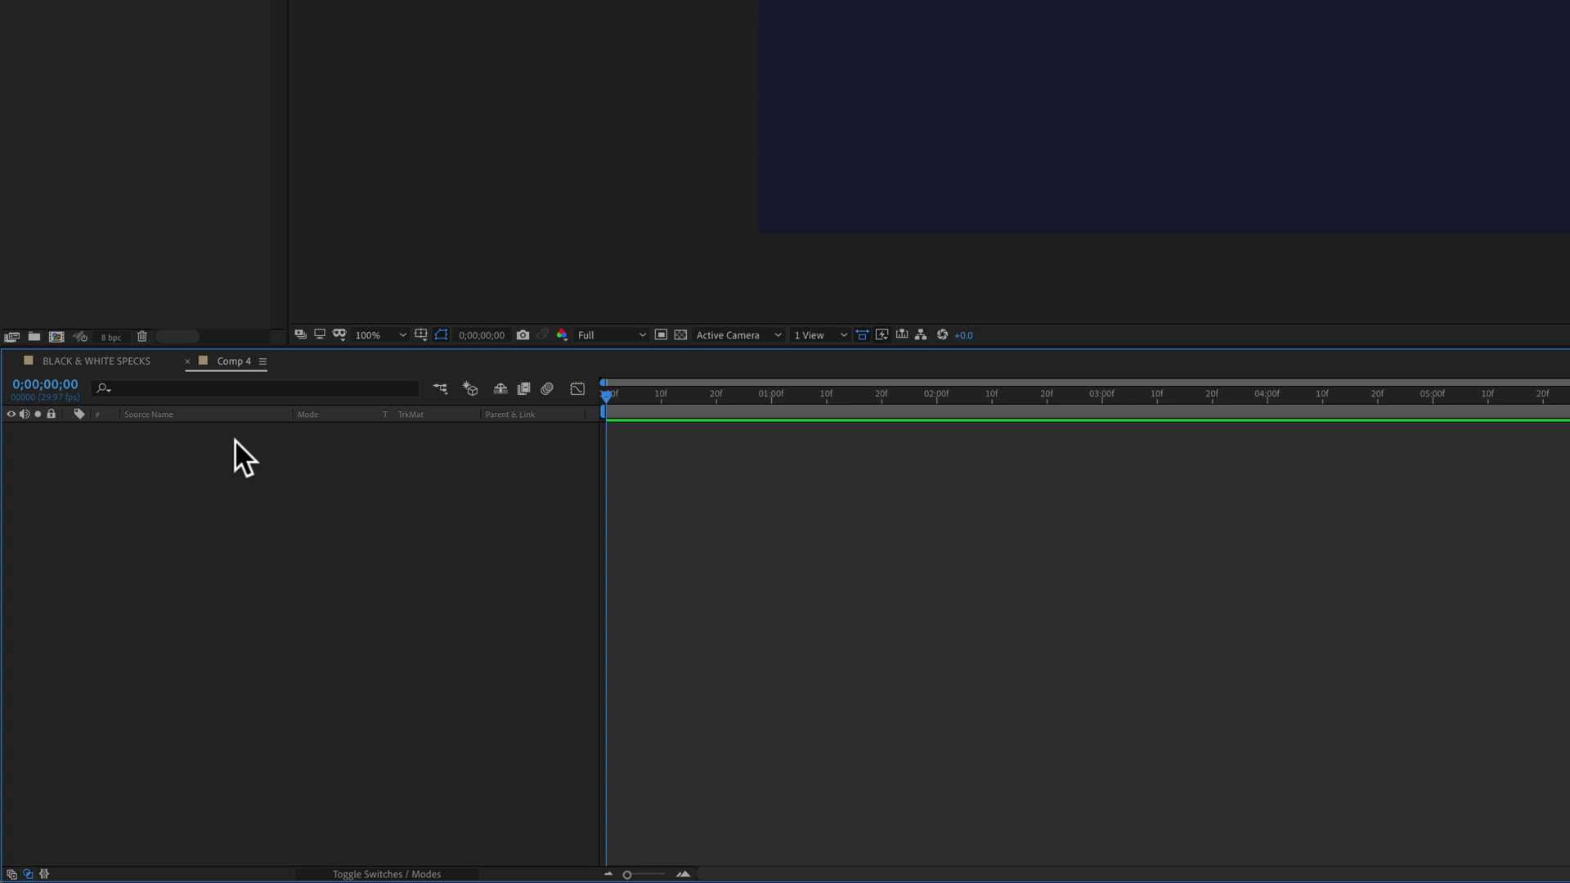
Add a solid named 'Fractal Noise' to Comp 4, sized to match the composition.
right_click(233, 439)
mouse_move(312, 449)
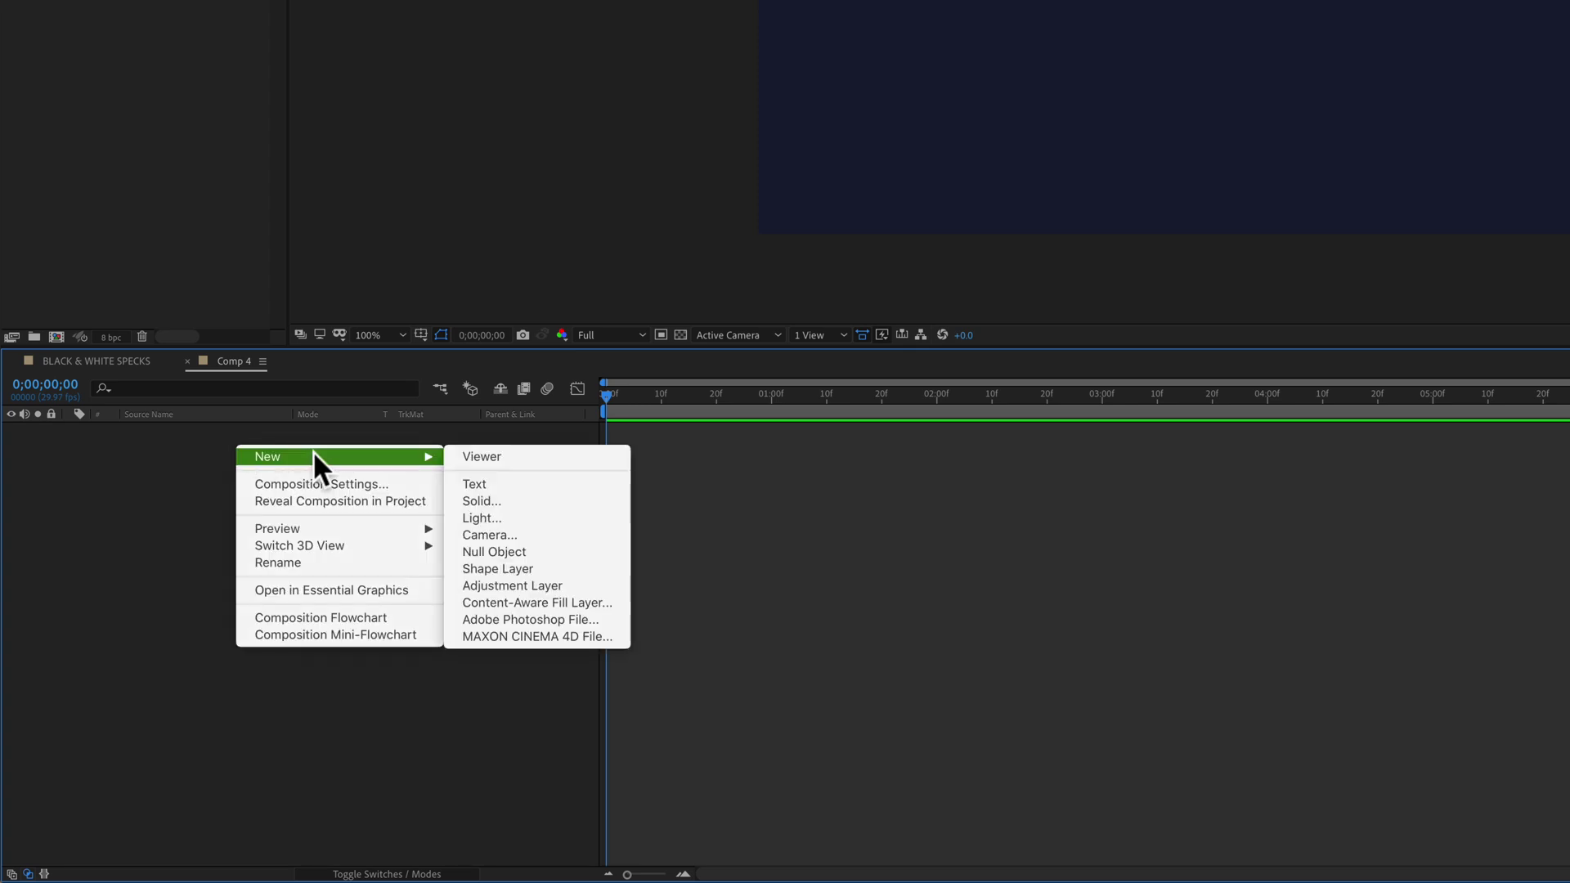
left_click(193, 482)
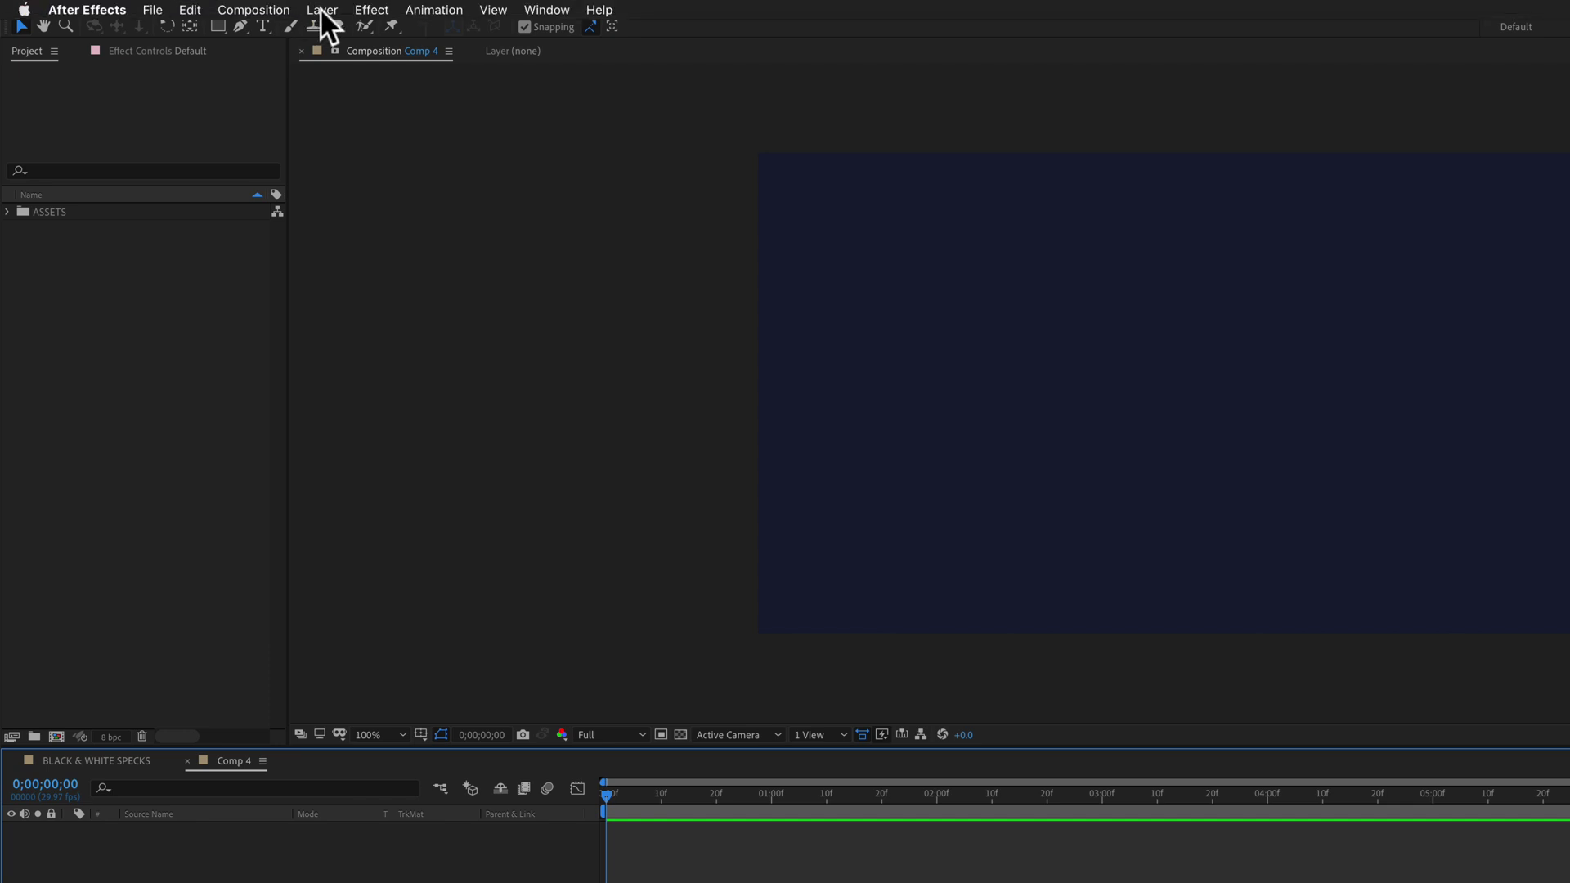
left_click(320, 9)
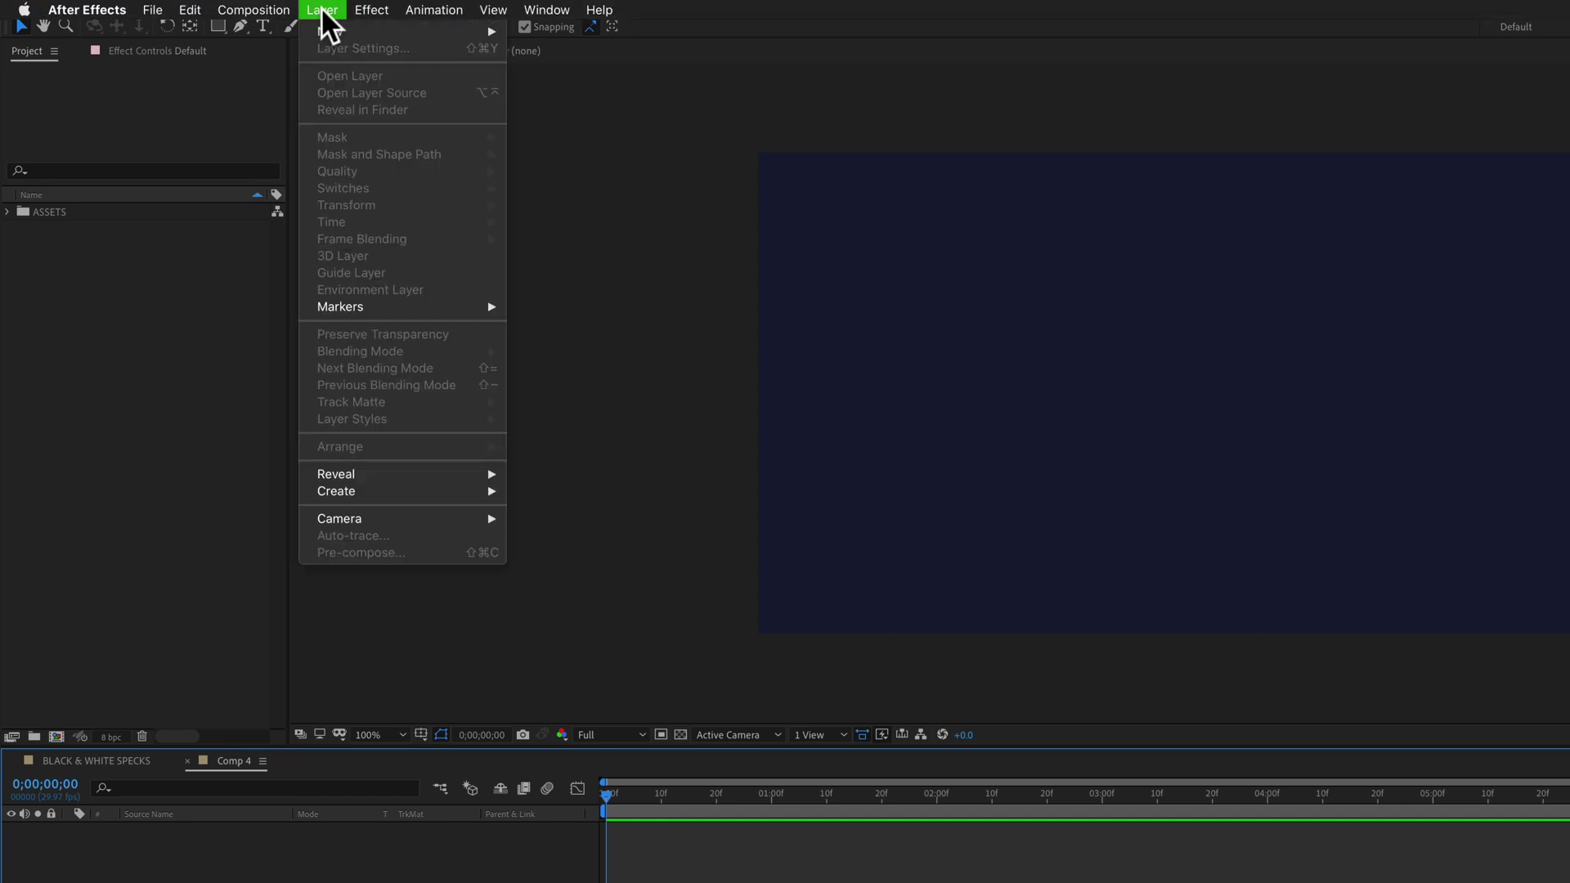
mouse_move(335, 33)
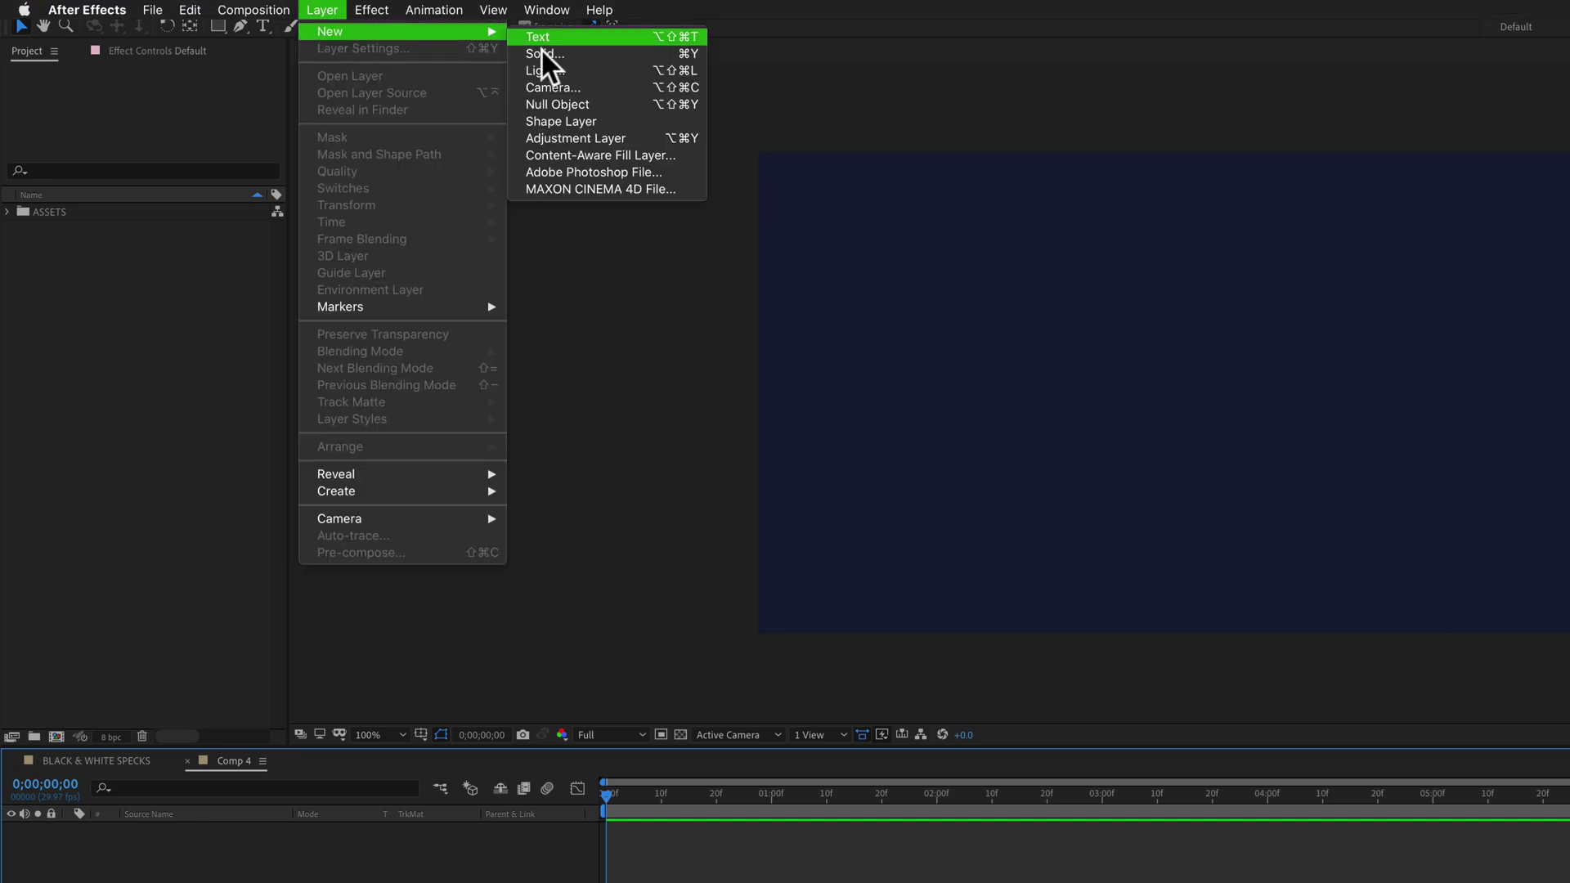
left_click(631, 287)
key("super+y")
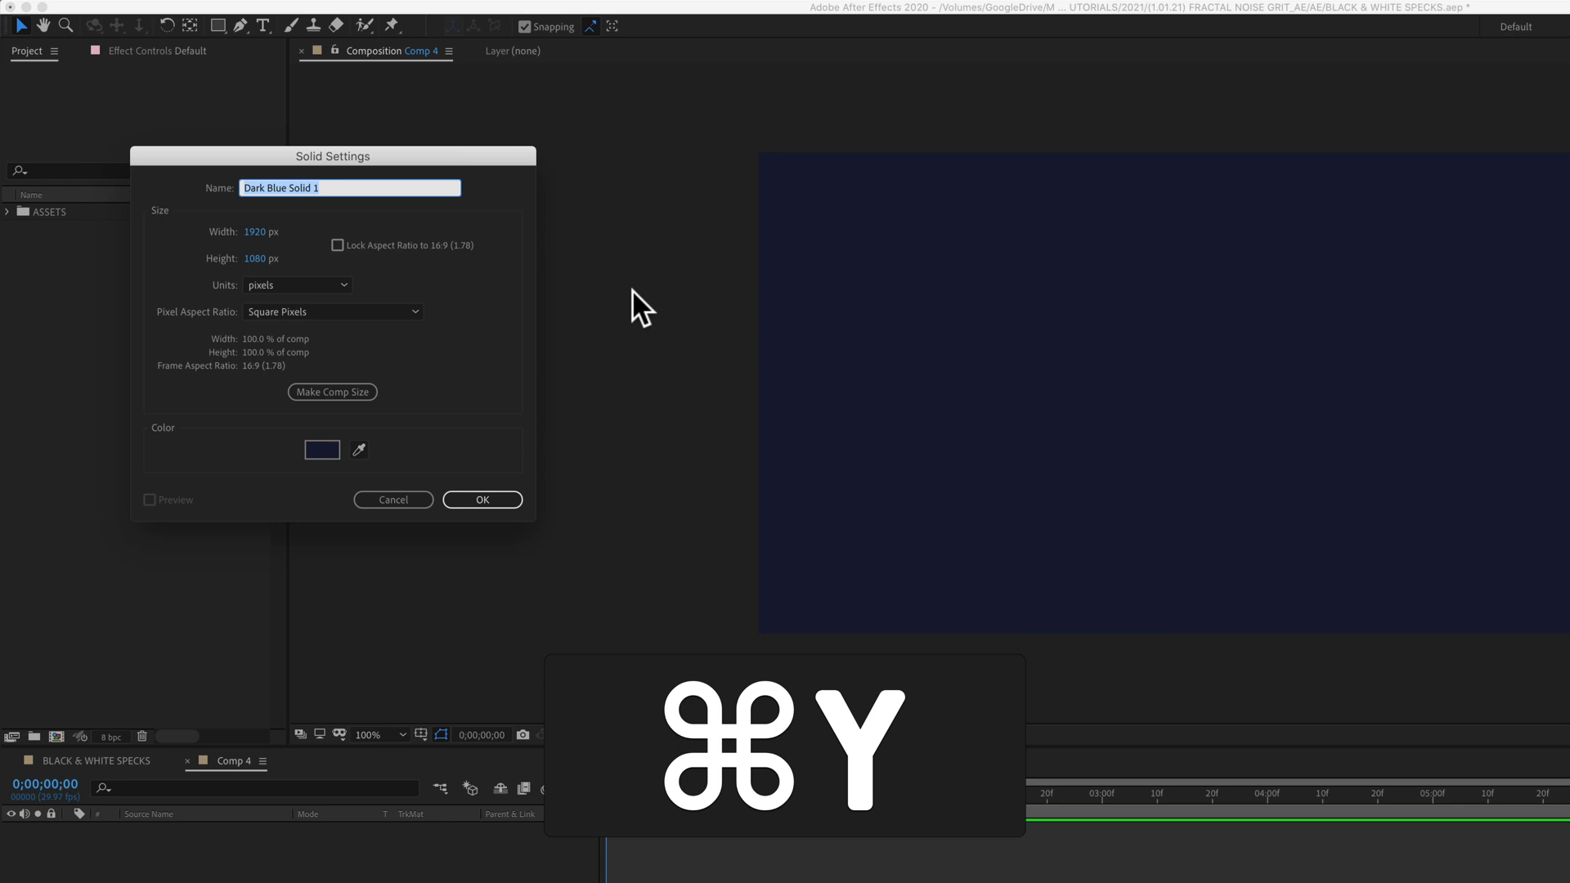
type("Fractal Noise")
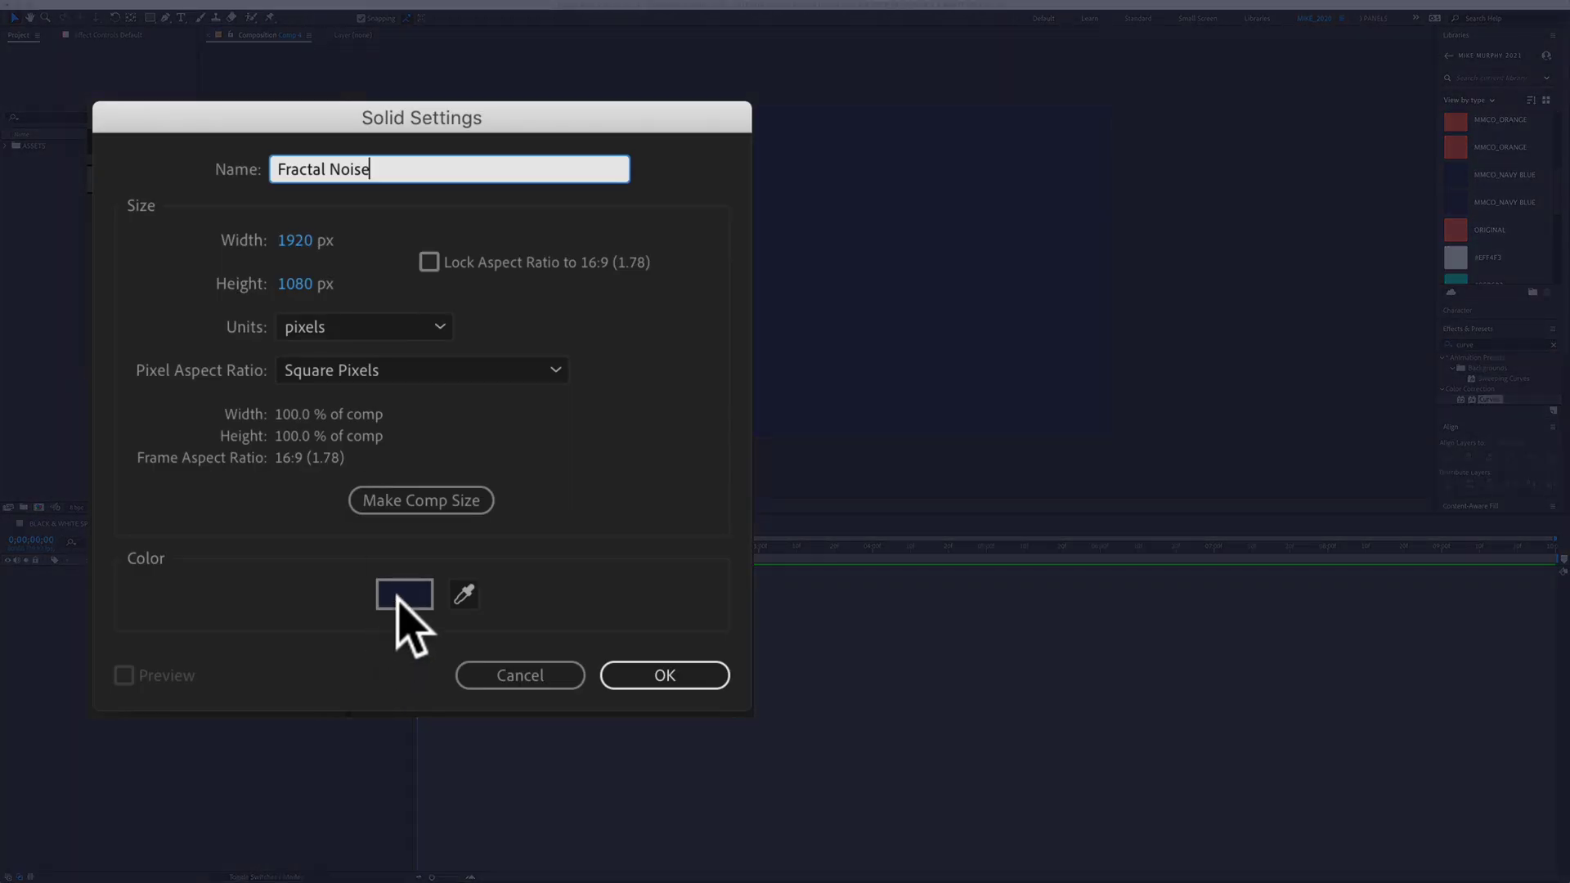
left_click(440, 502)
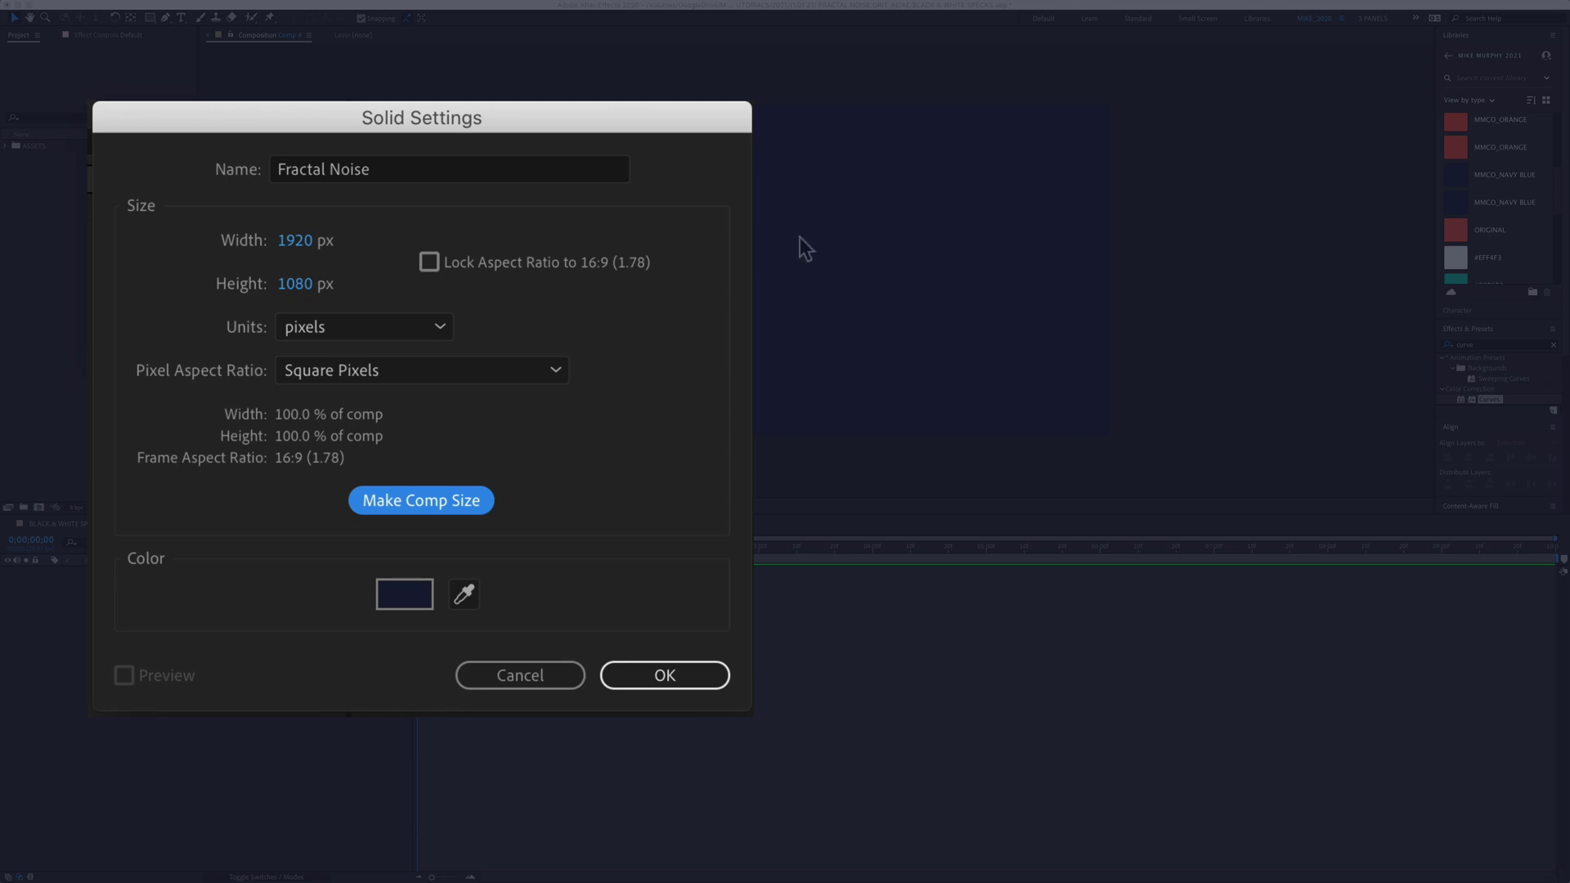
left_click(689, 677)
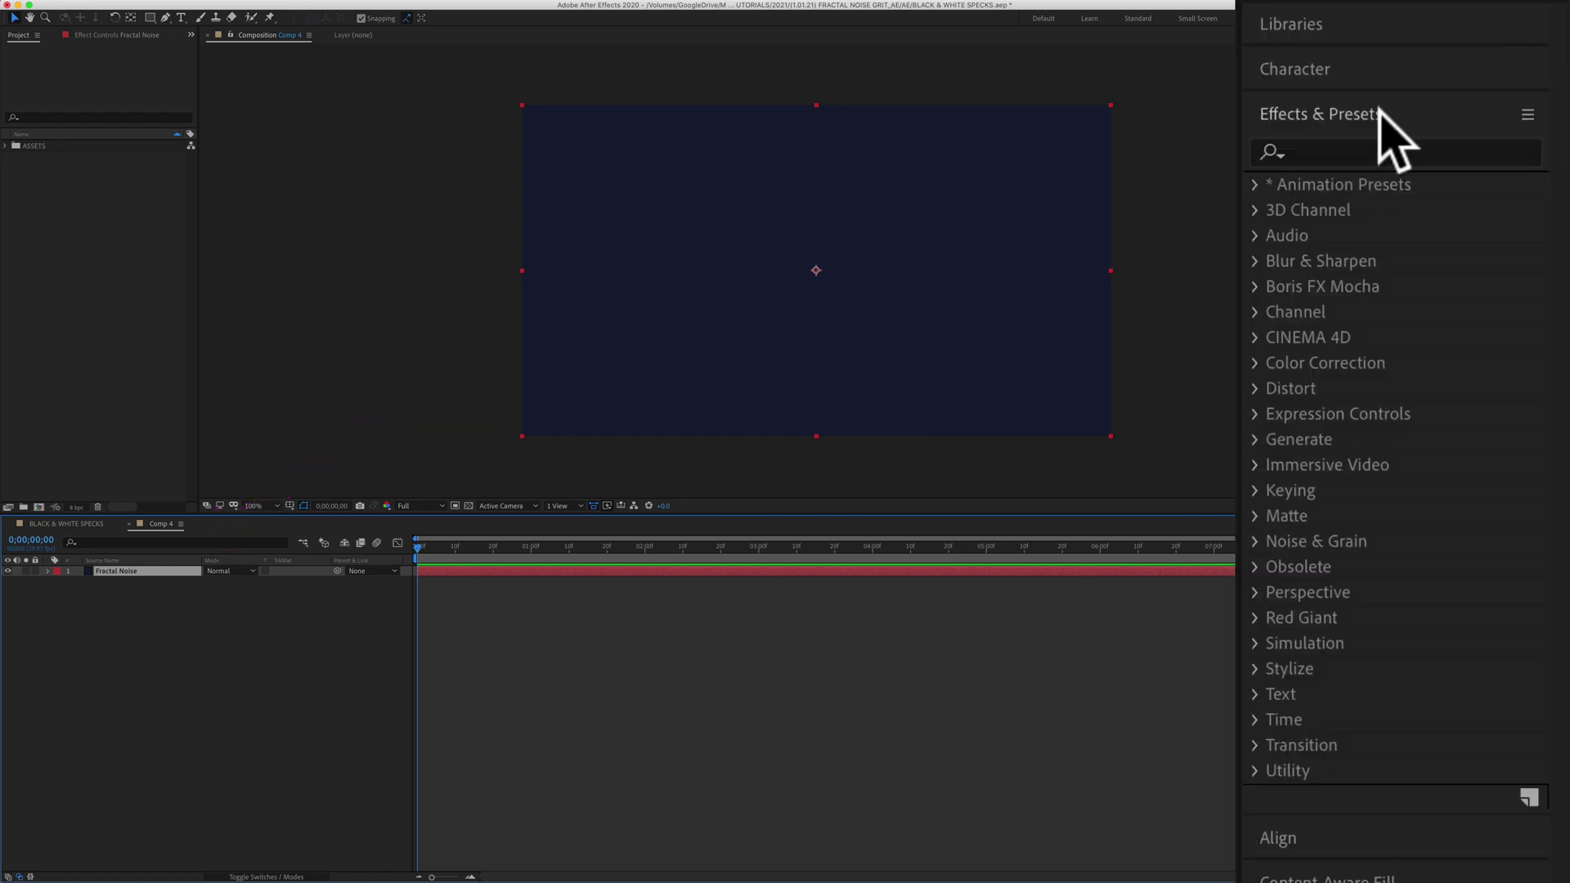
Search effects for 'fract' and drag Noise & Grain > Fractal Noise onto the solid layer.
left_click(1362, 153)
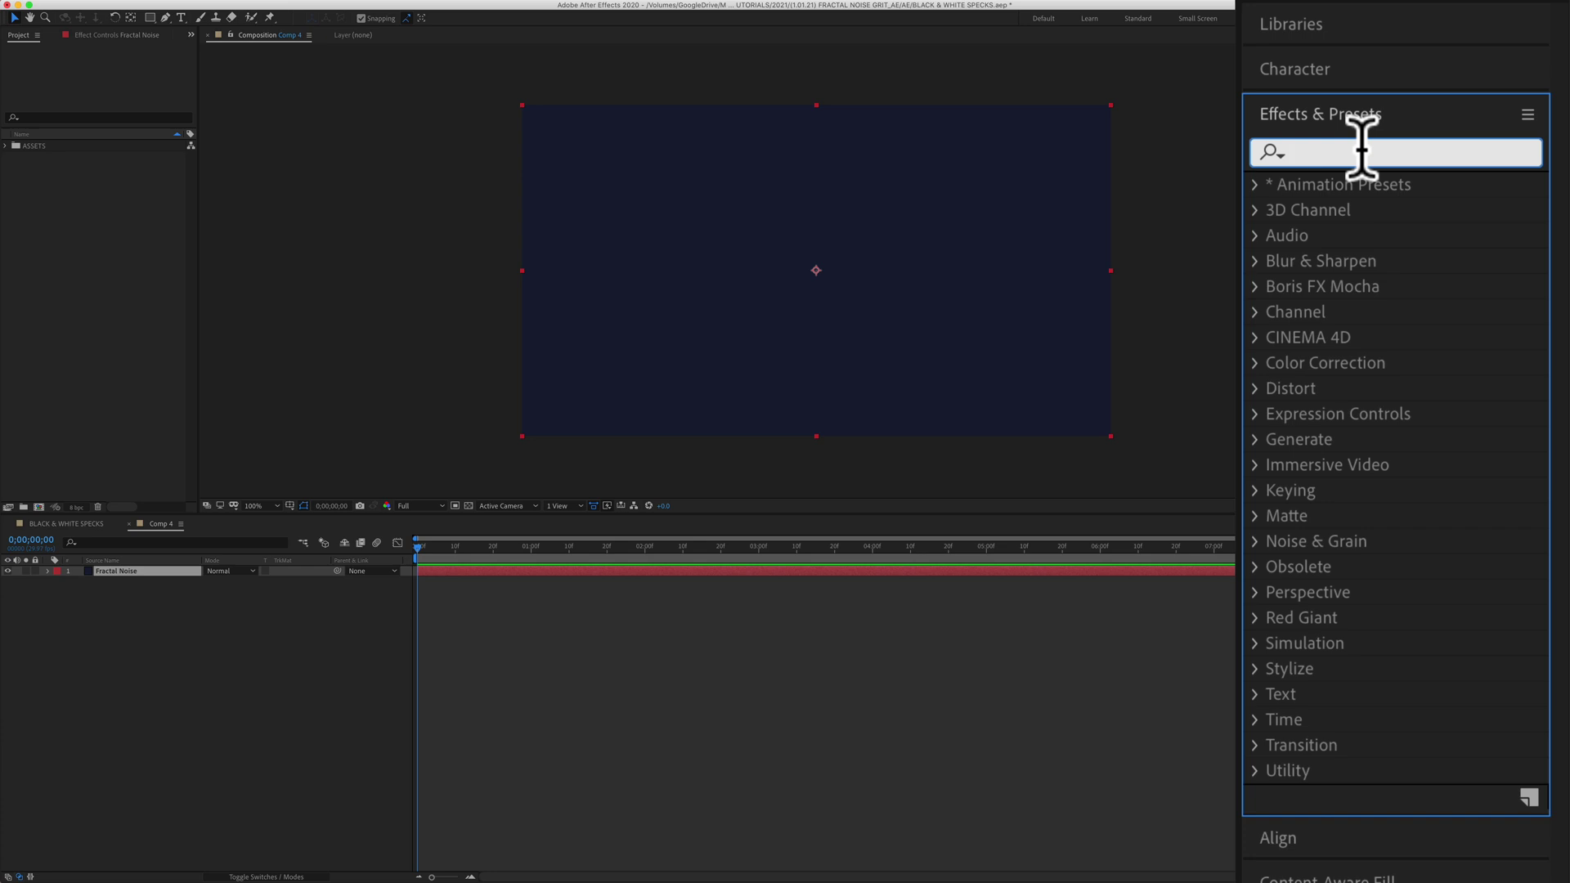
type("frac")
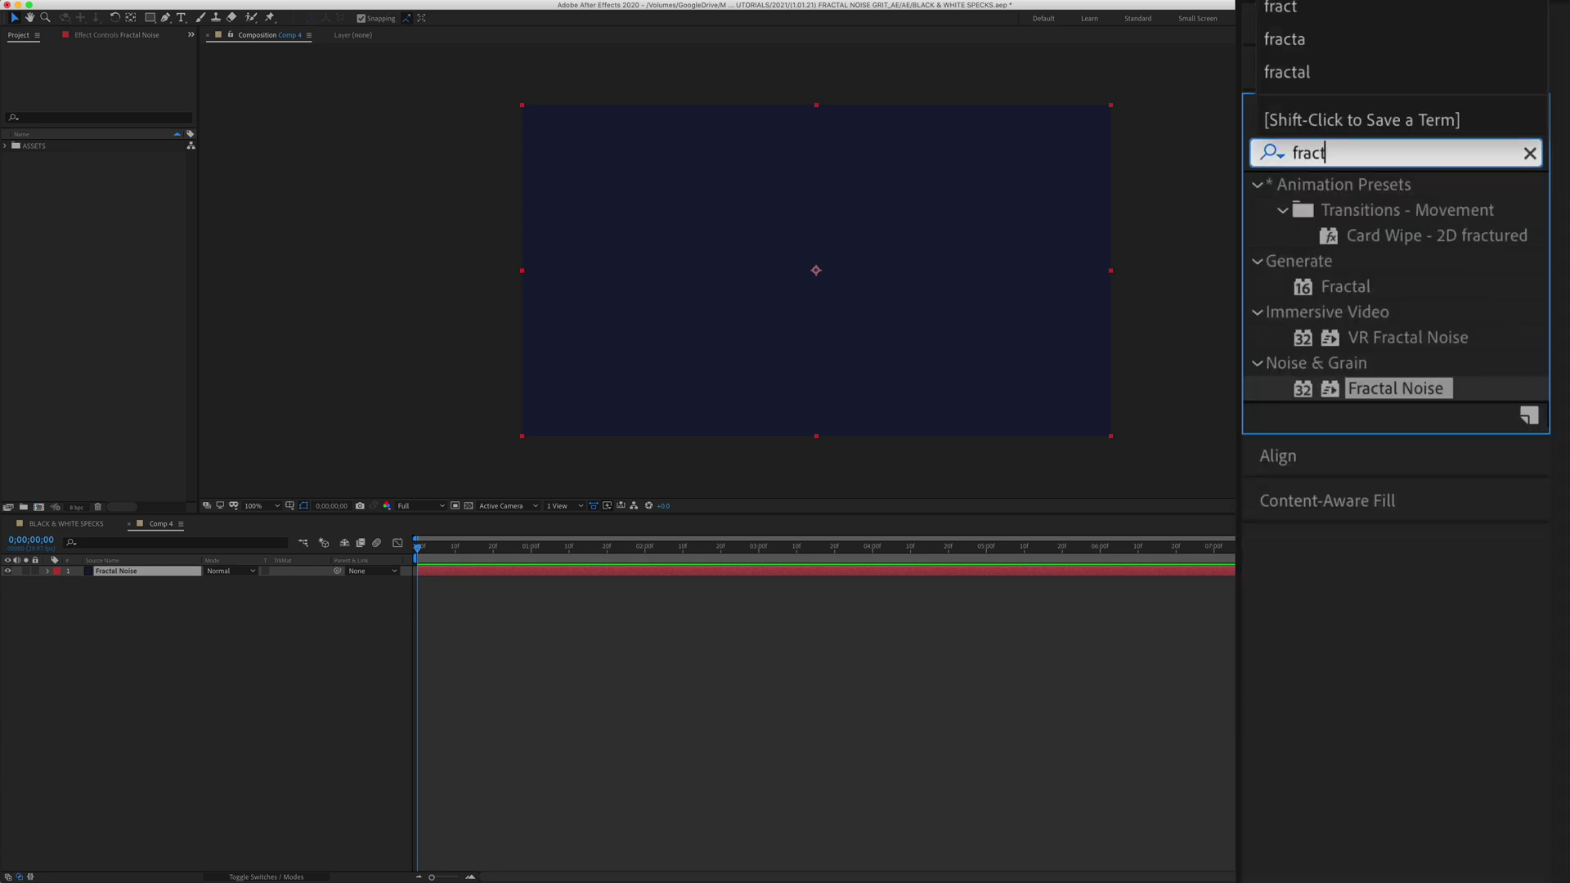
type("t")
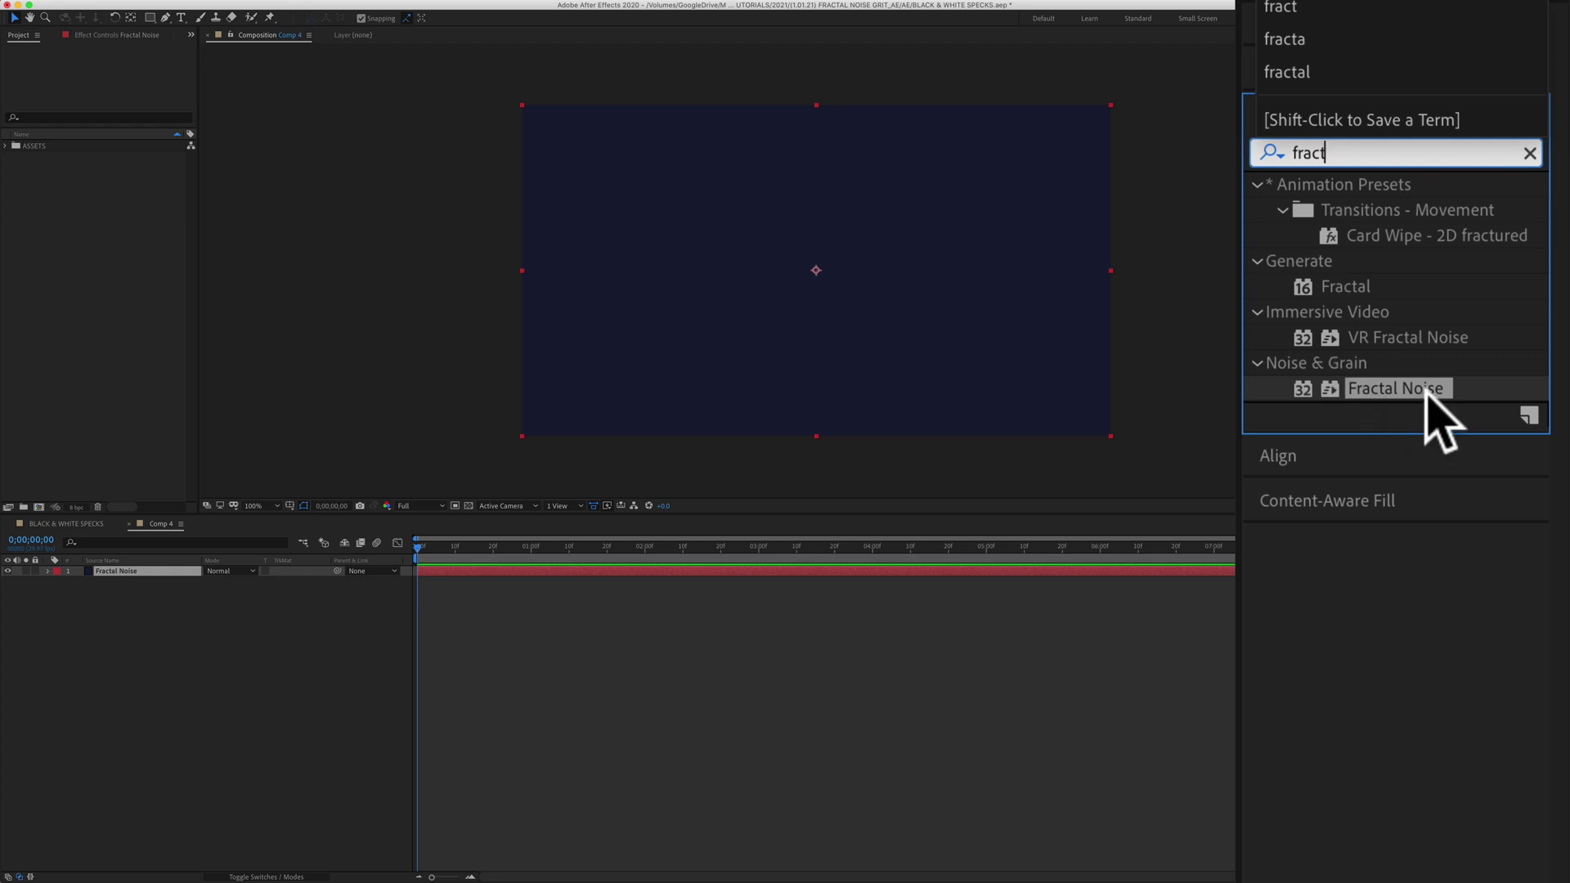
left_click_drag(1423, 396, 798, 219)
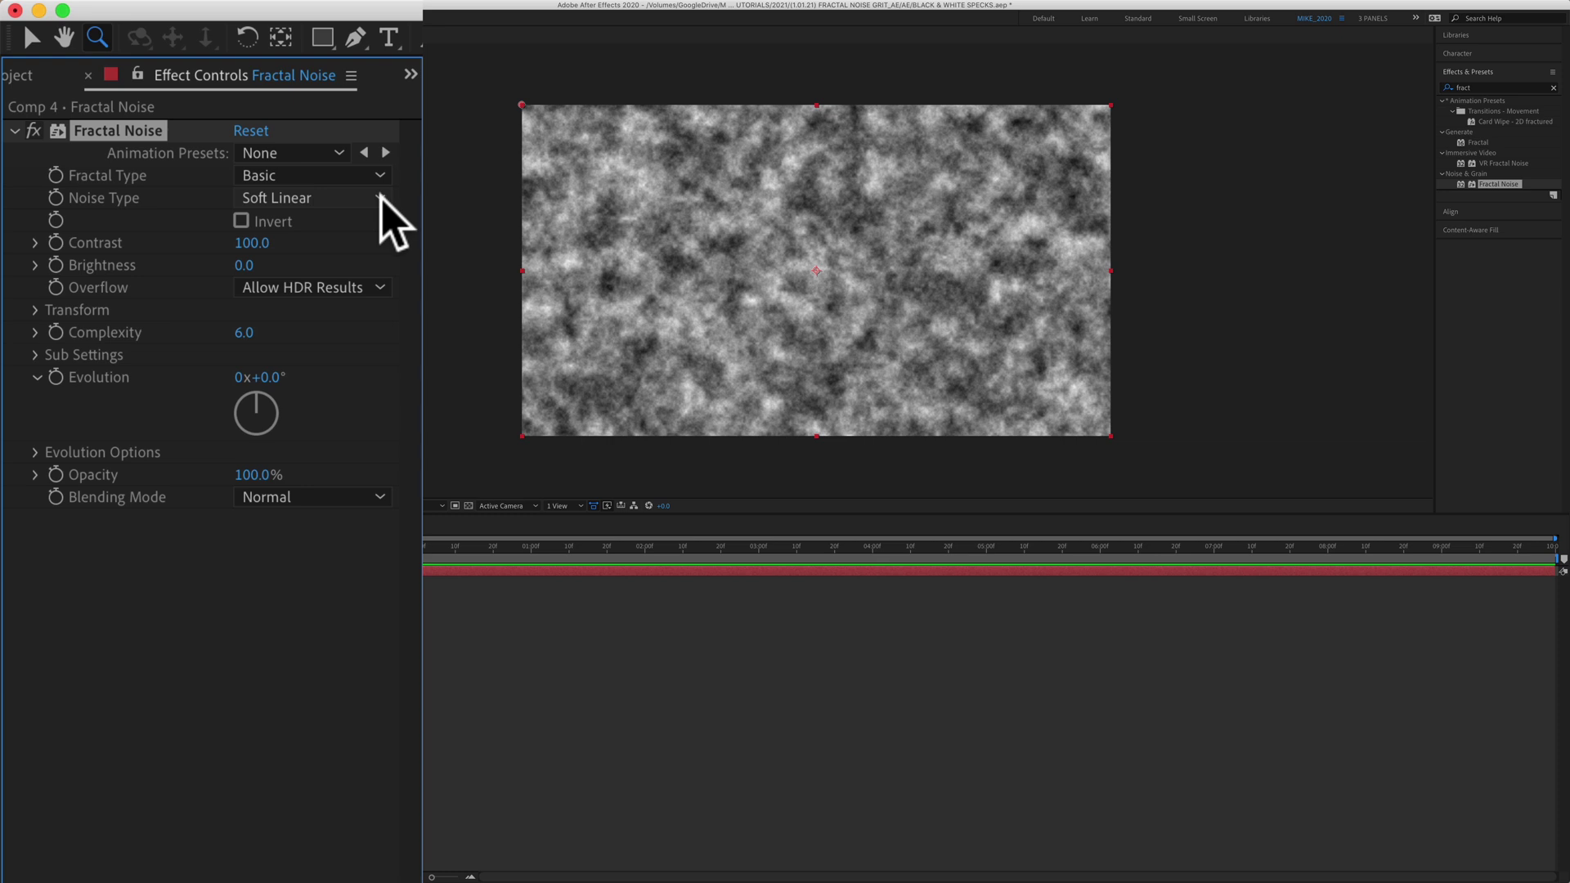
Set the Fractal Noise Contrast to 750.
left_click_drag(252, 243, 393, 243)
left_click_drag(247, 246, 316, 235)
left_click(254, 243)
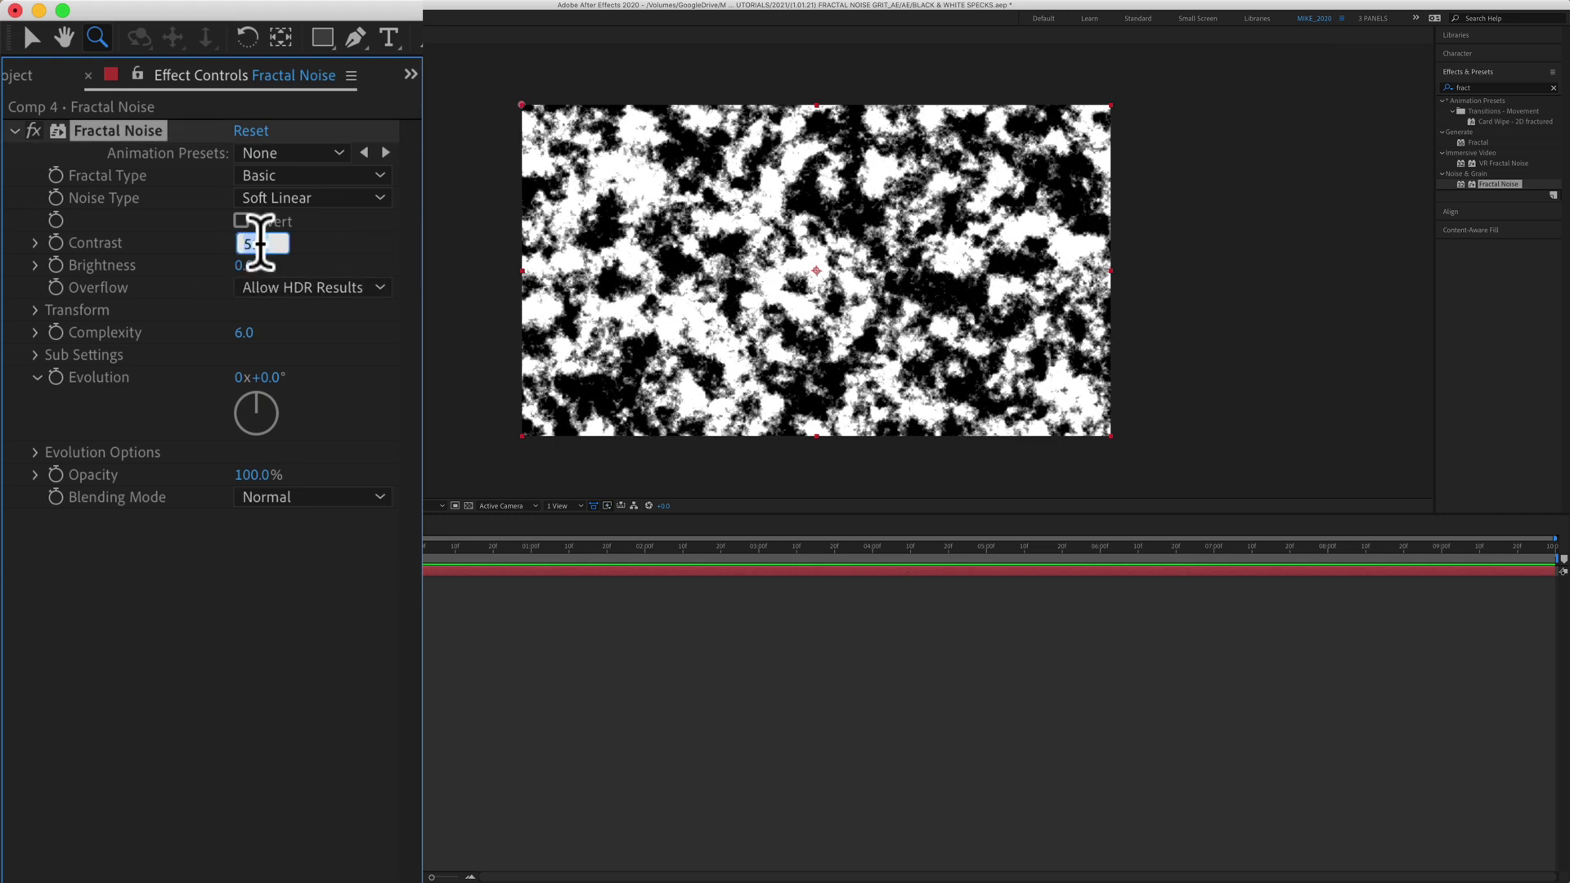
type("750")
key("Return")
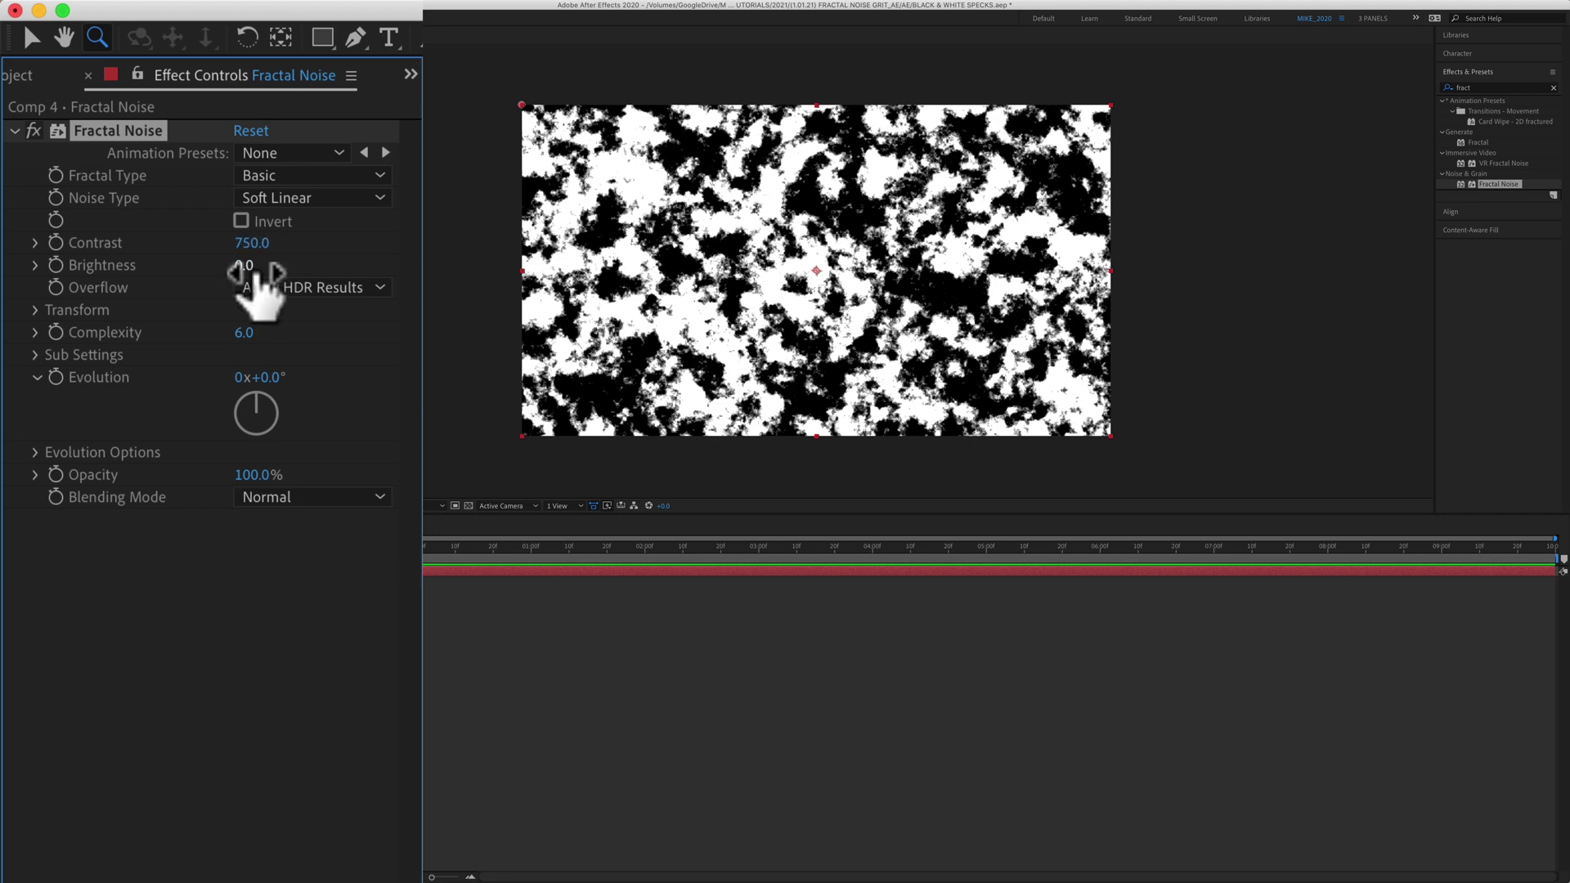
Lower the Fractal Noise Brightness to -350, leaving sparse white specks on black.
left_click_drag(245, 266, 88, 273)
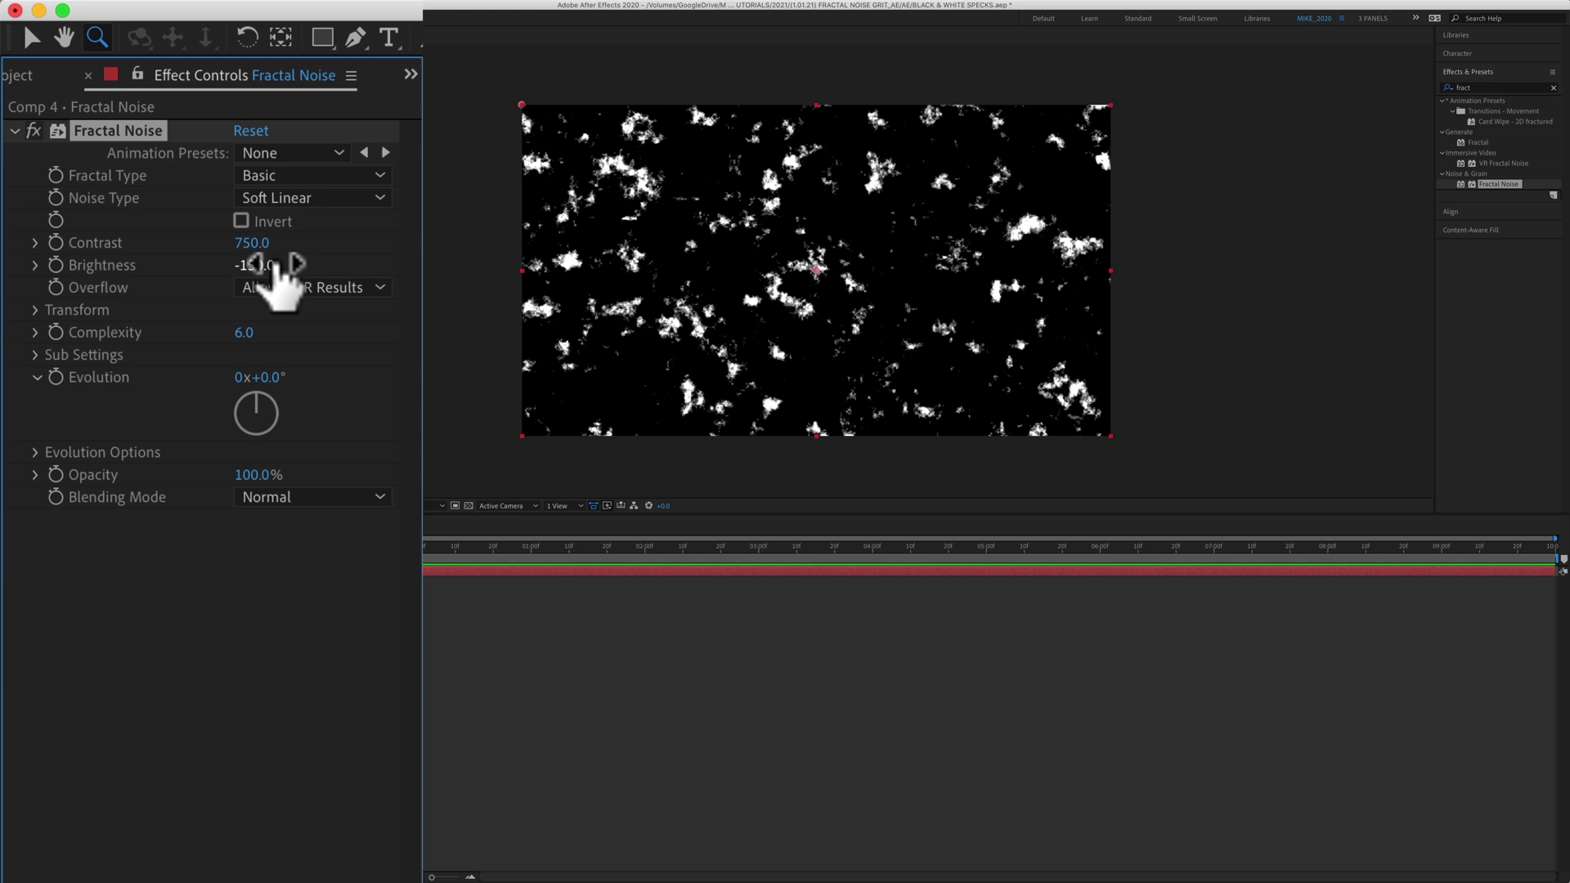
left_click_drag(273, 267, 216, 263)
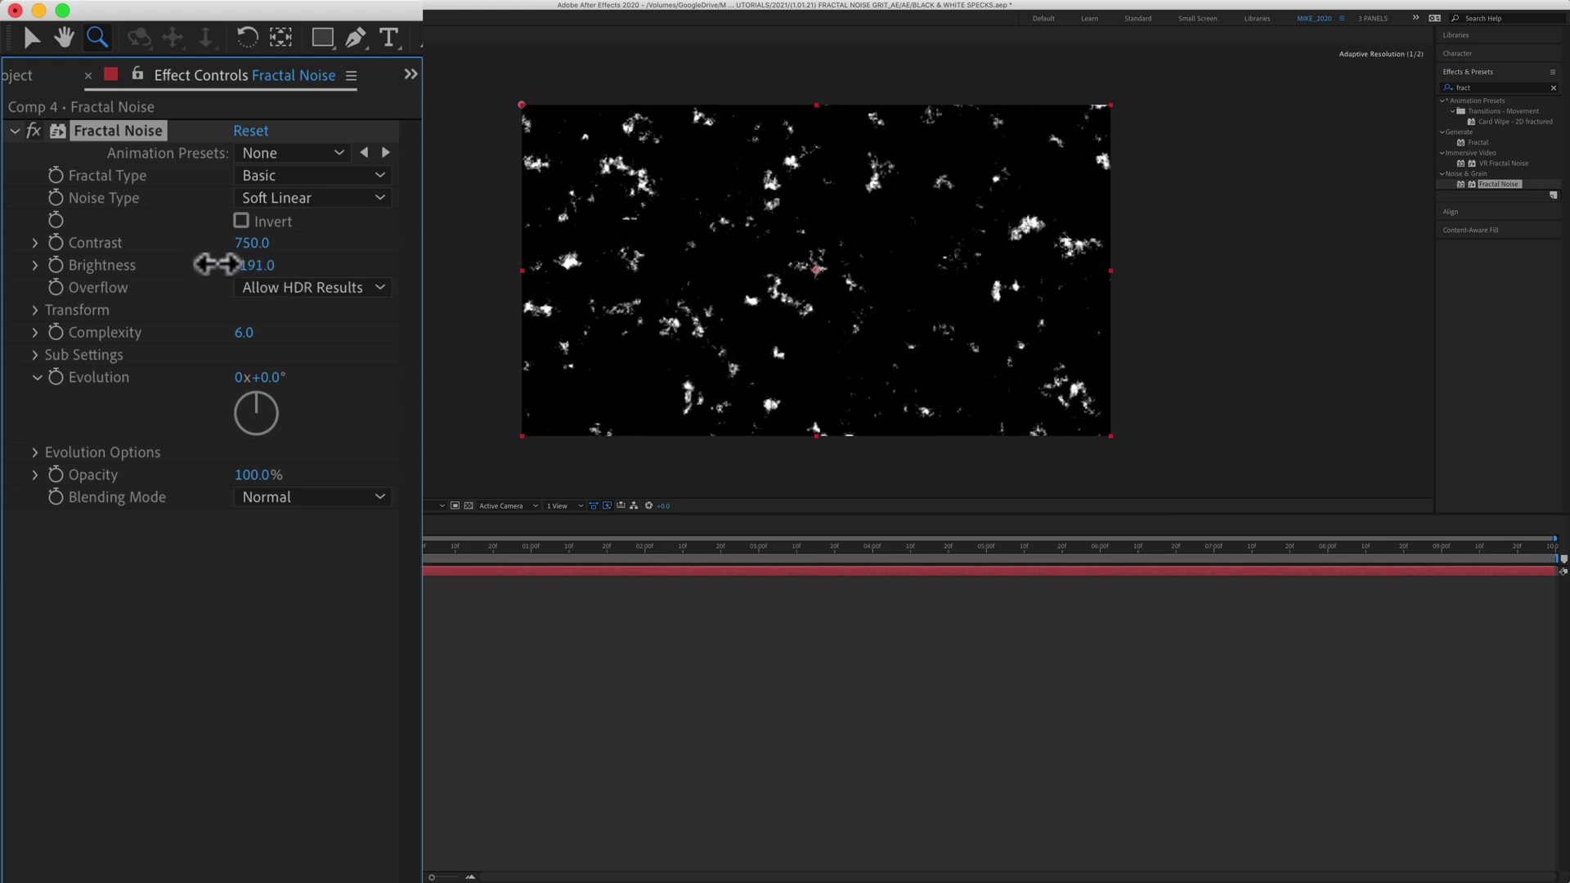
left_click(261, 267)
type("-350")
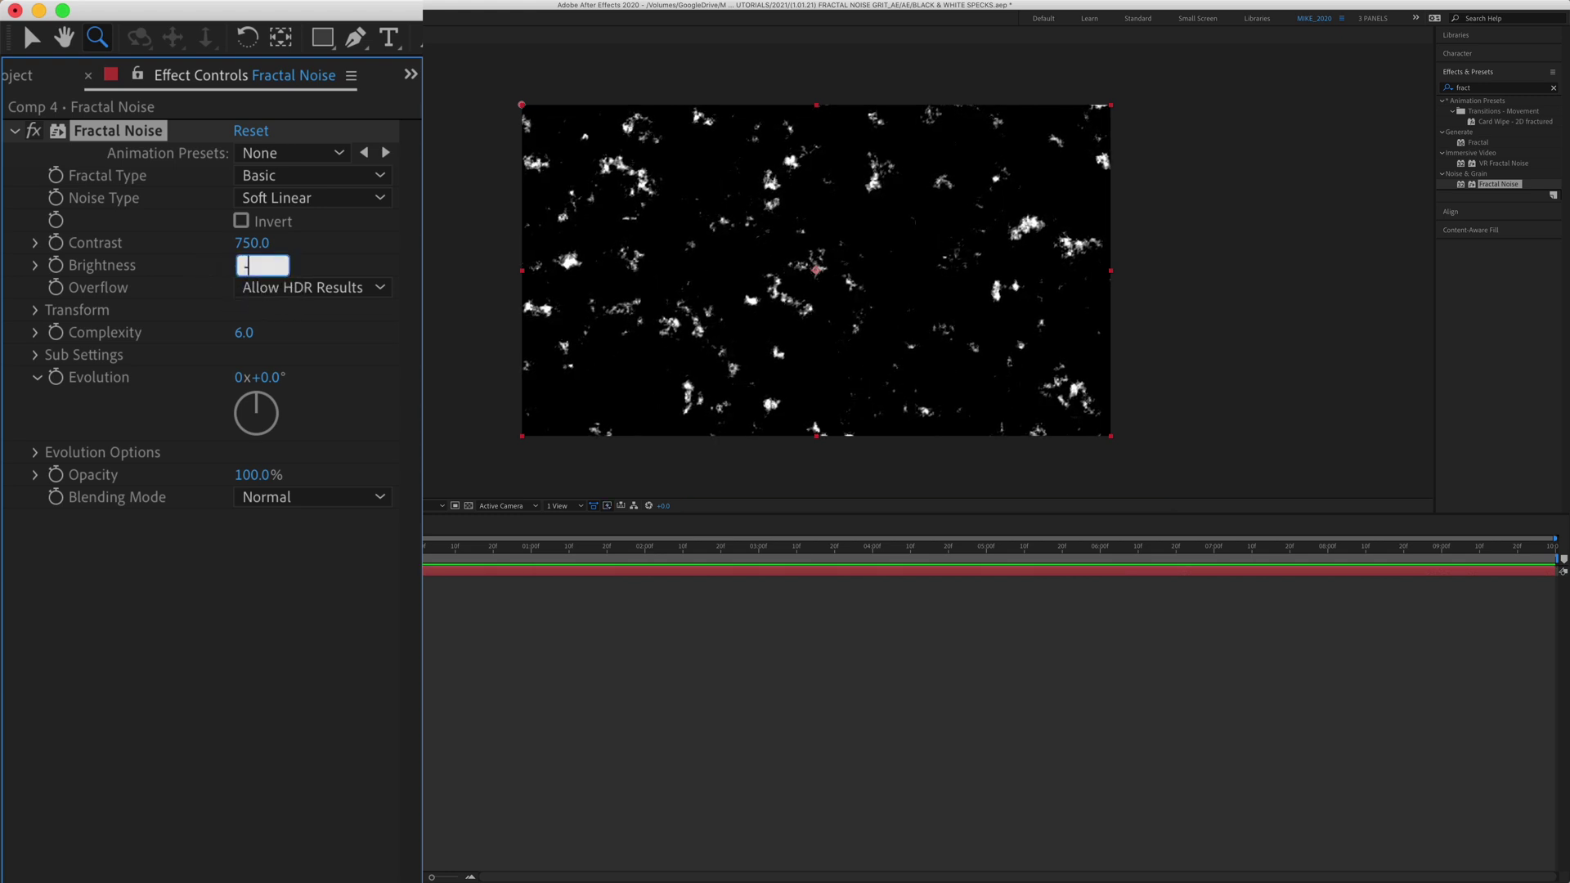
key("Return")
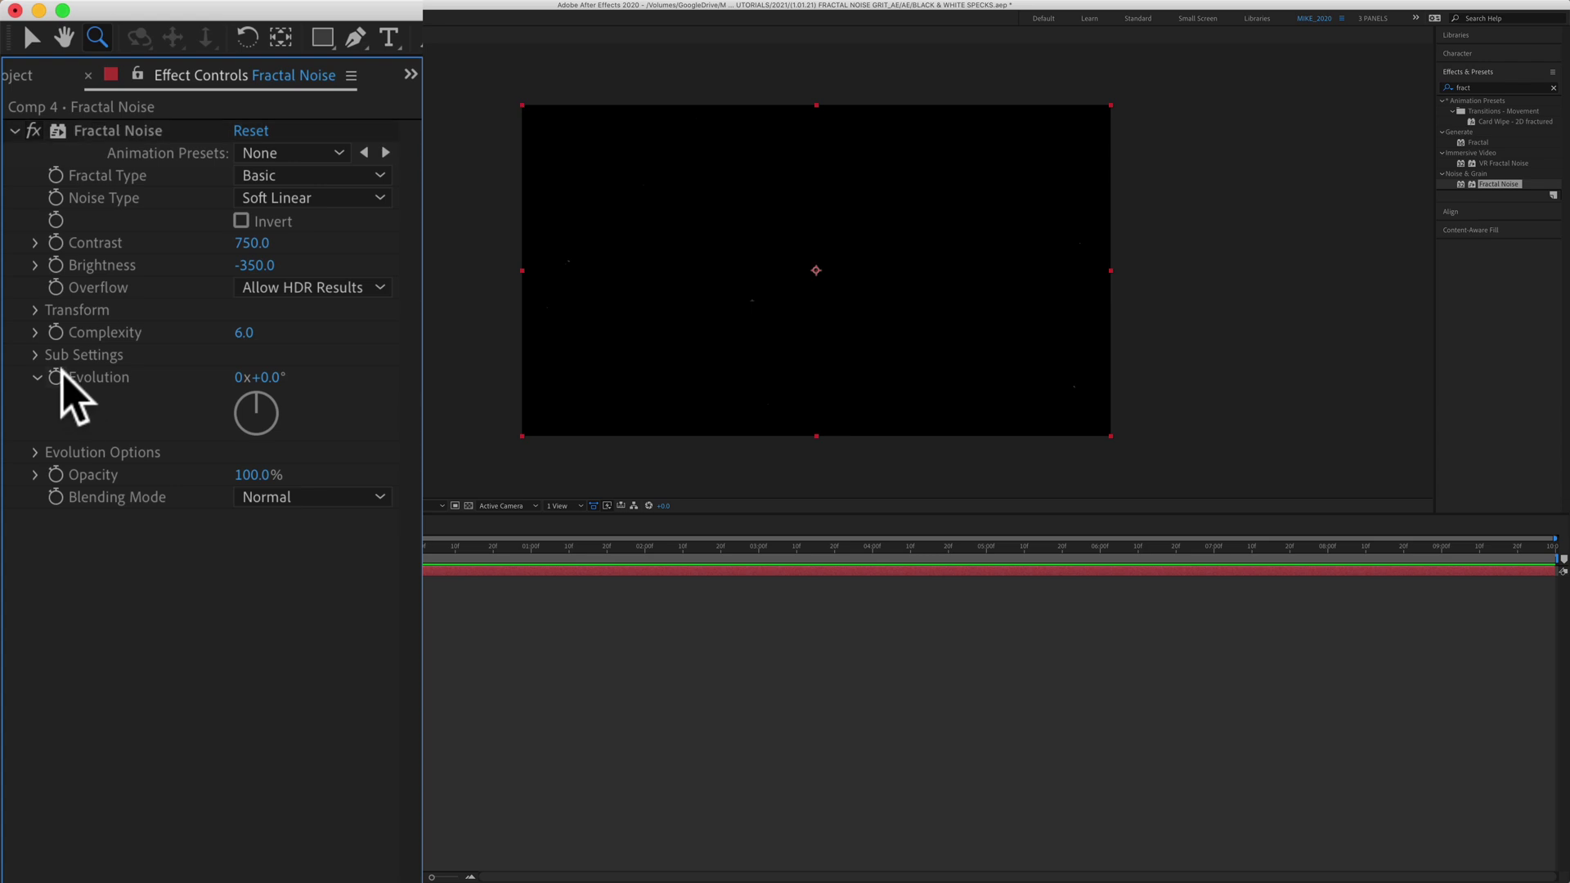
Set the Fractal Noise Transform Scale to 25 and play a preview.
left_click(35, 310)
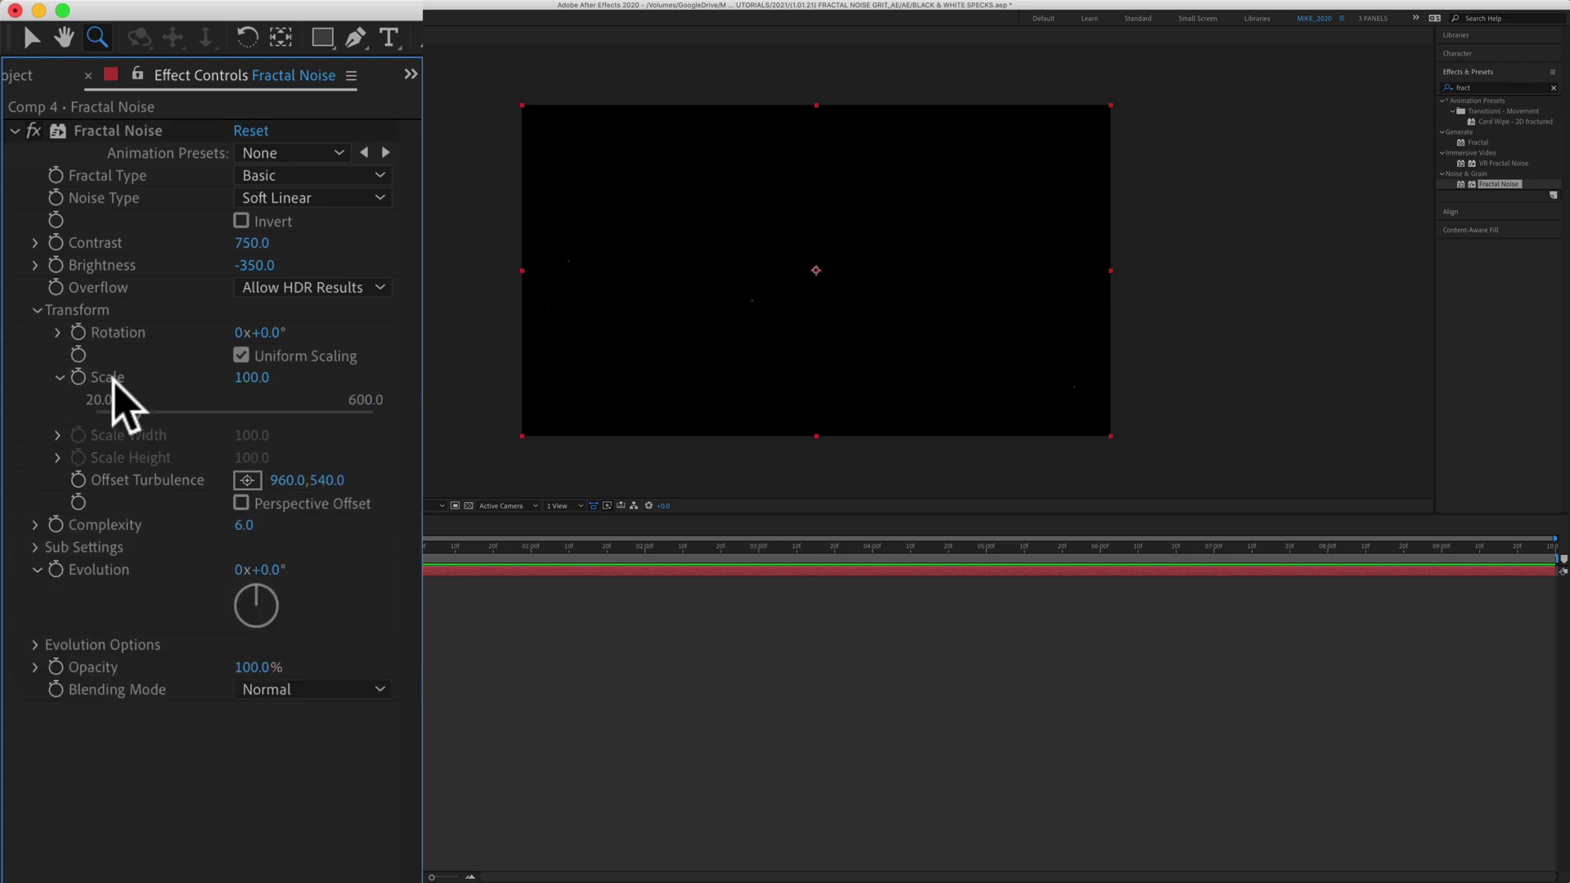
left_click(254, 377)
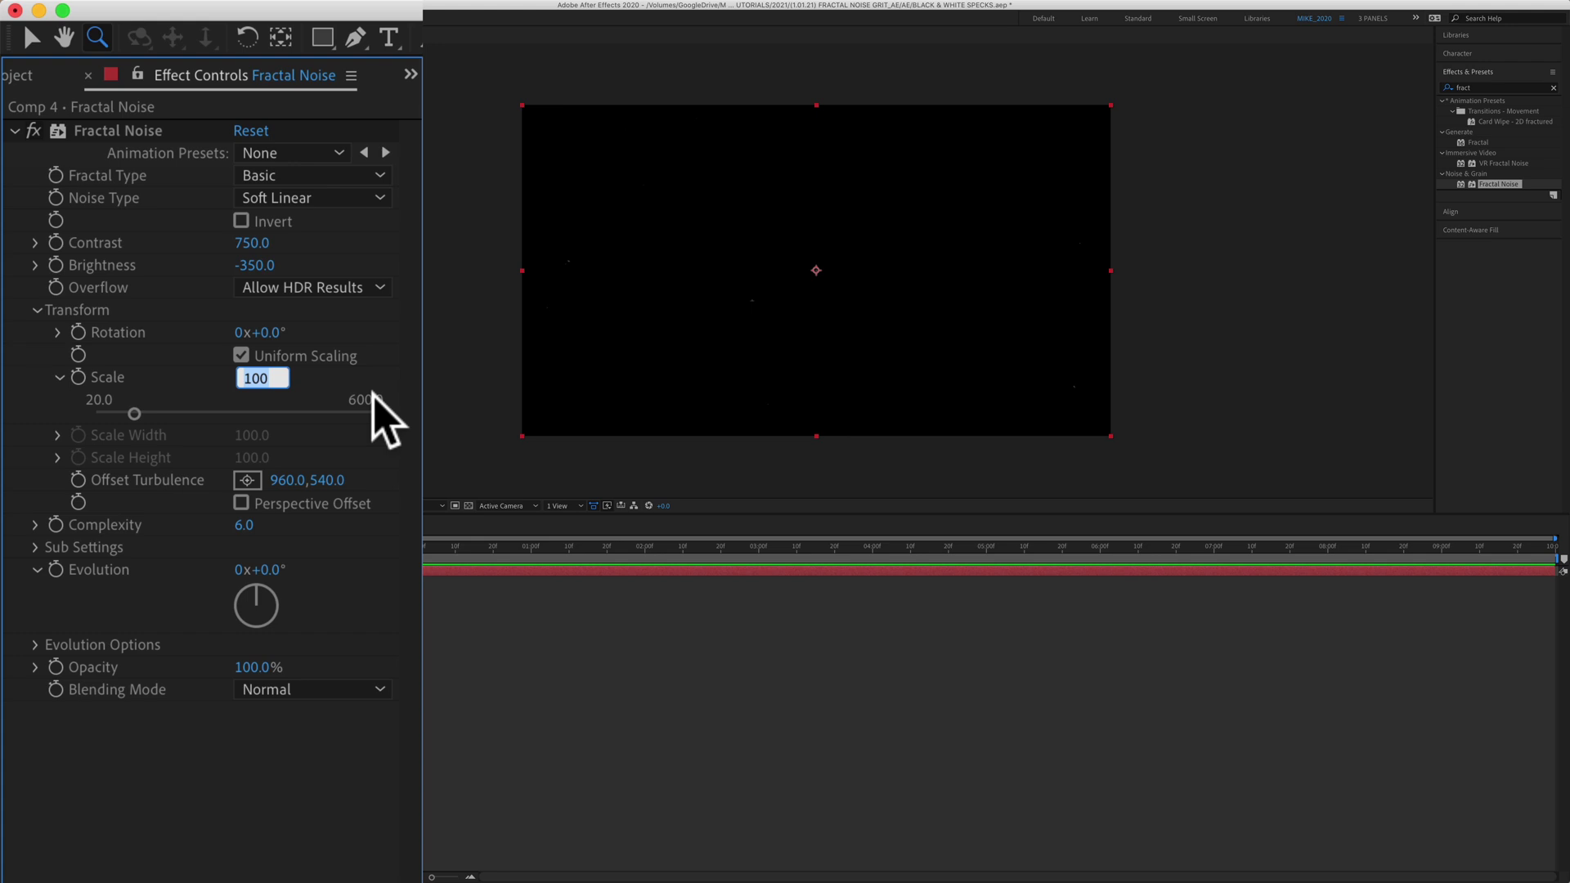
type("25")
key("Return")
left_click(341, 817)
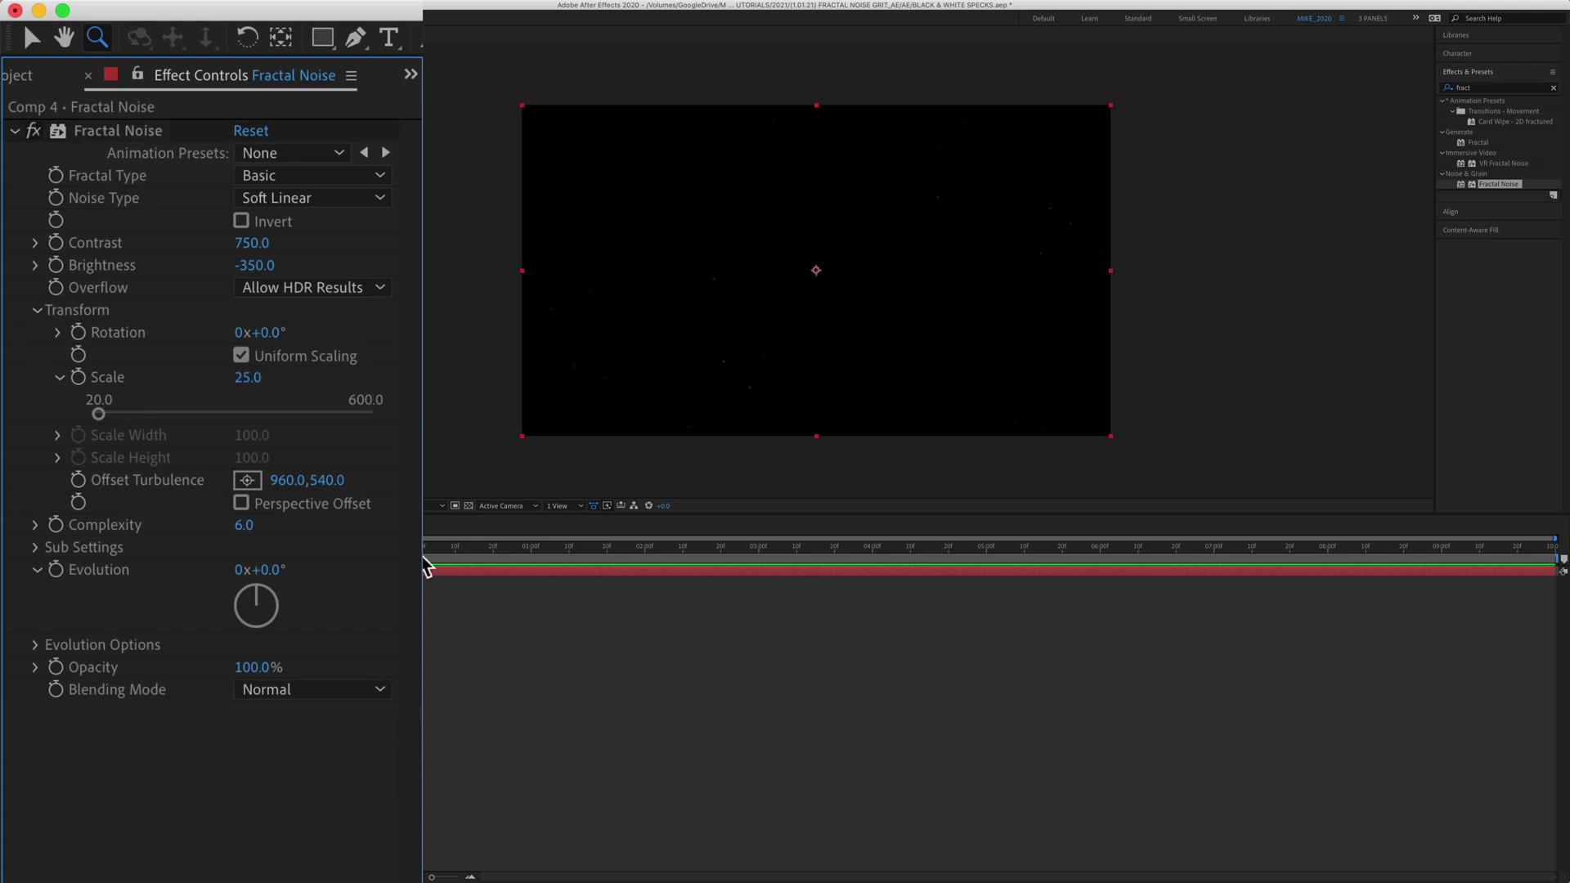
key("space")
Give Random Seed the expression posterizeTime(6); with time*10 on the next line.
left_click(599, 553)
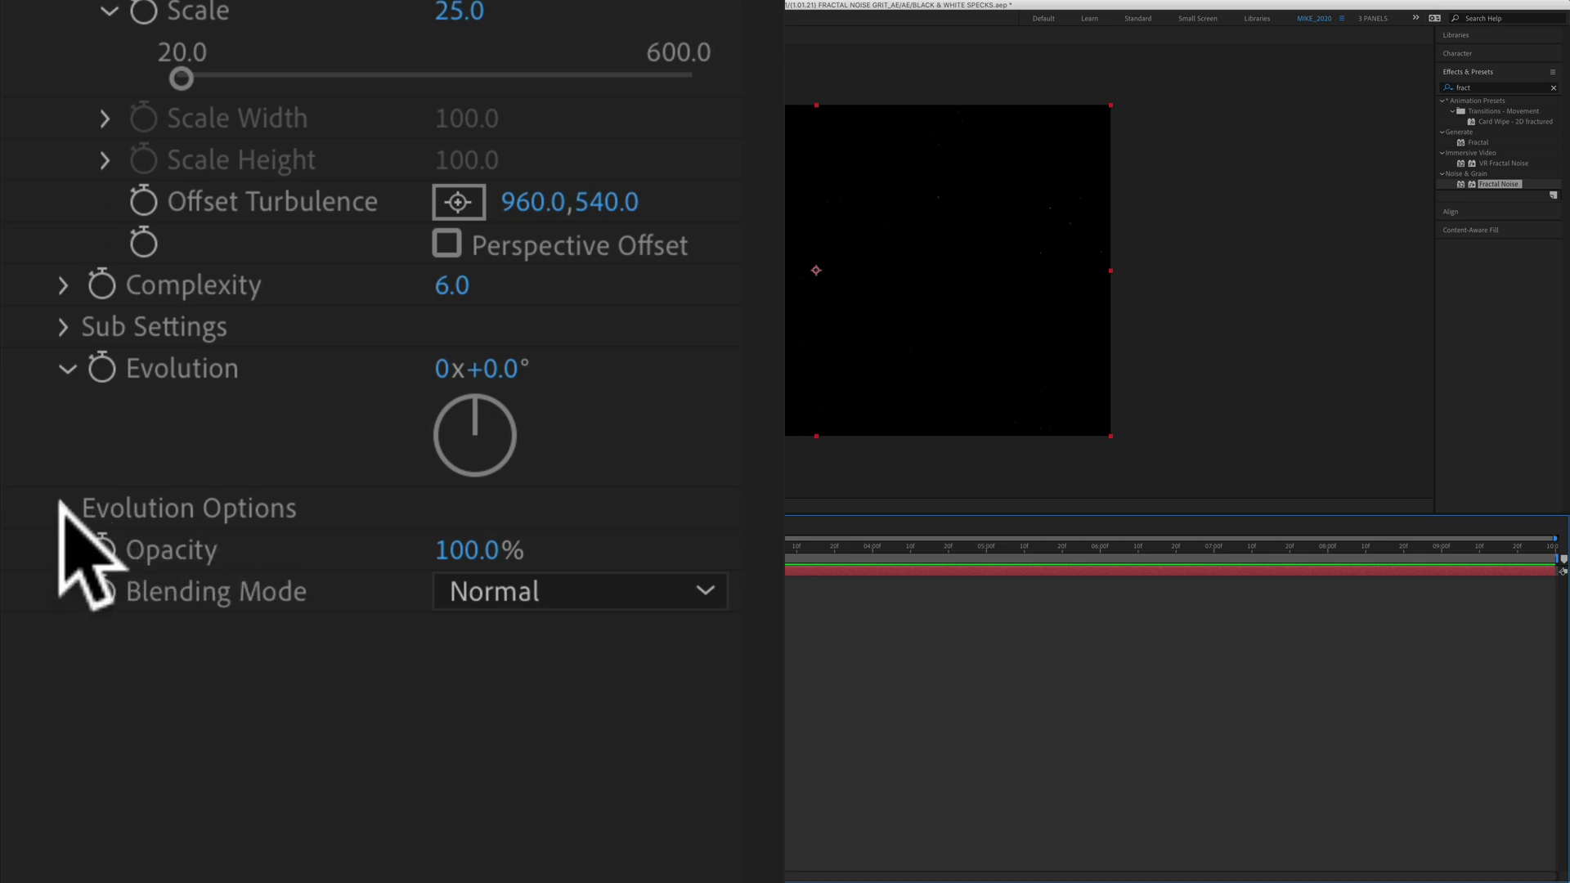
left_click(63, 508, "alt")
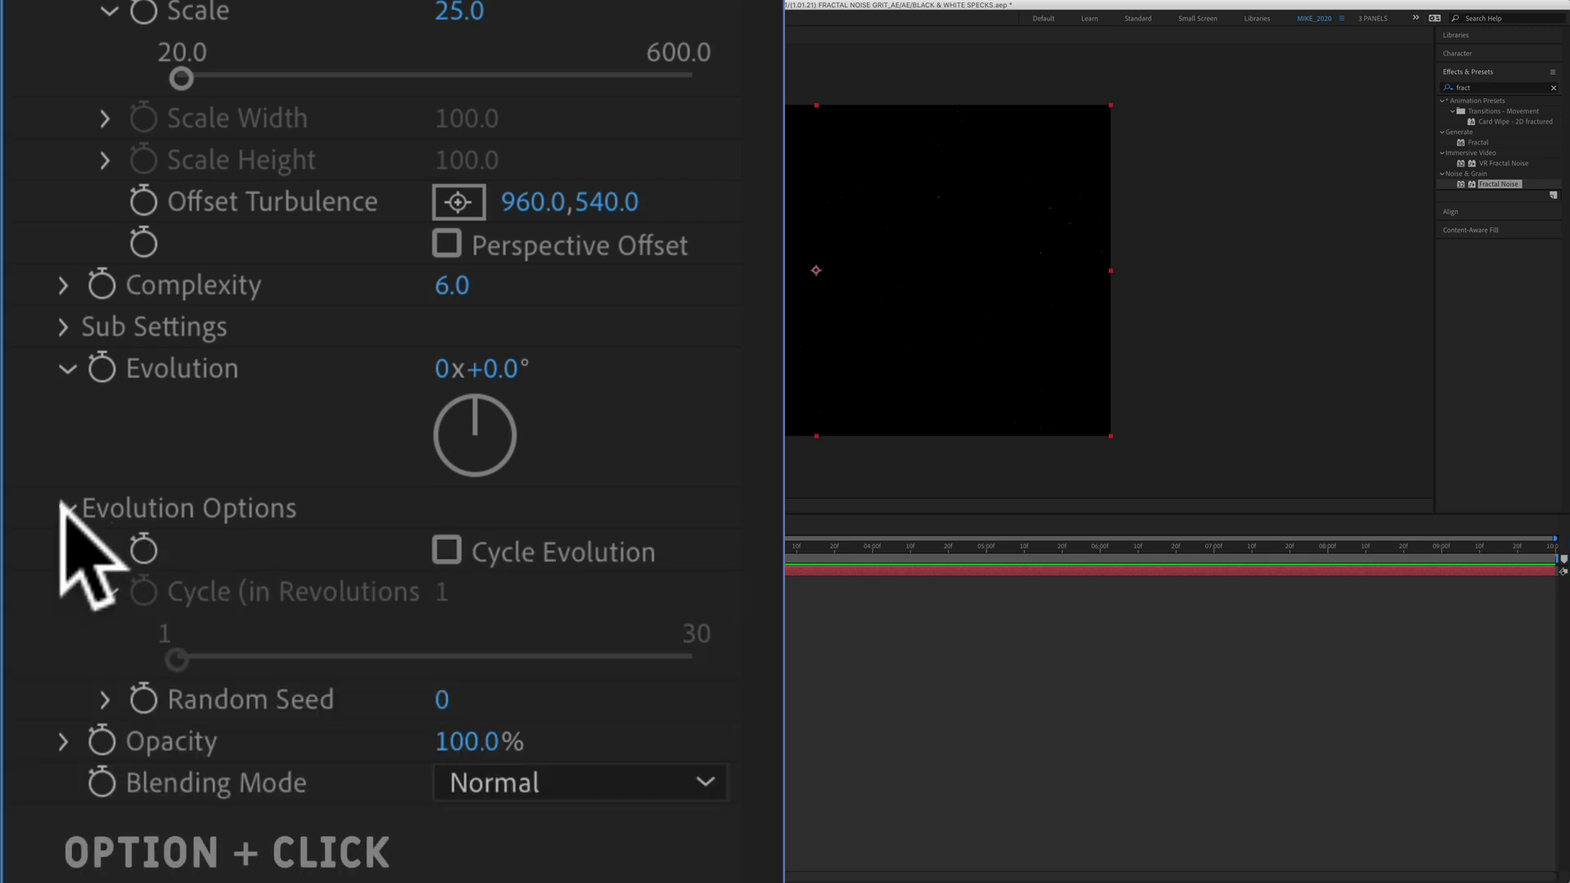
left_click(144, 696, "alt")
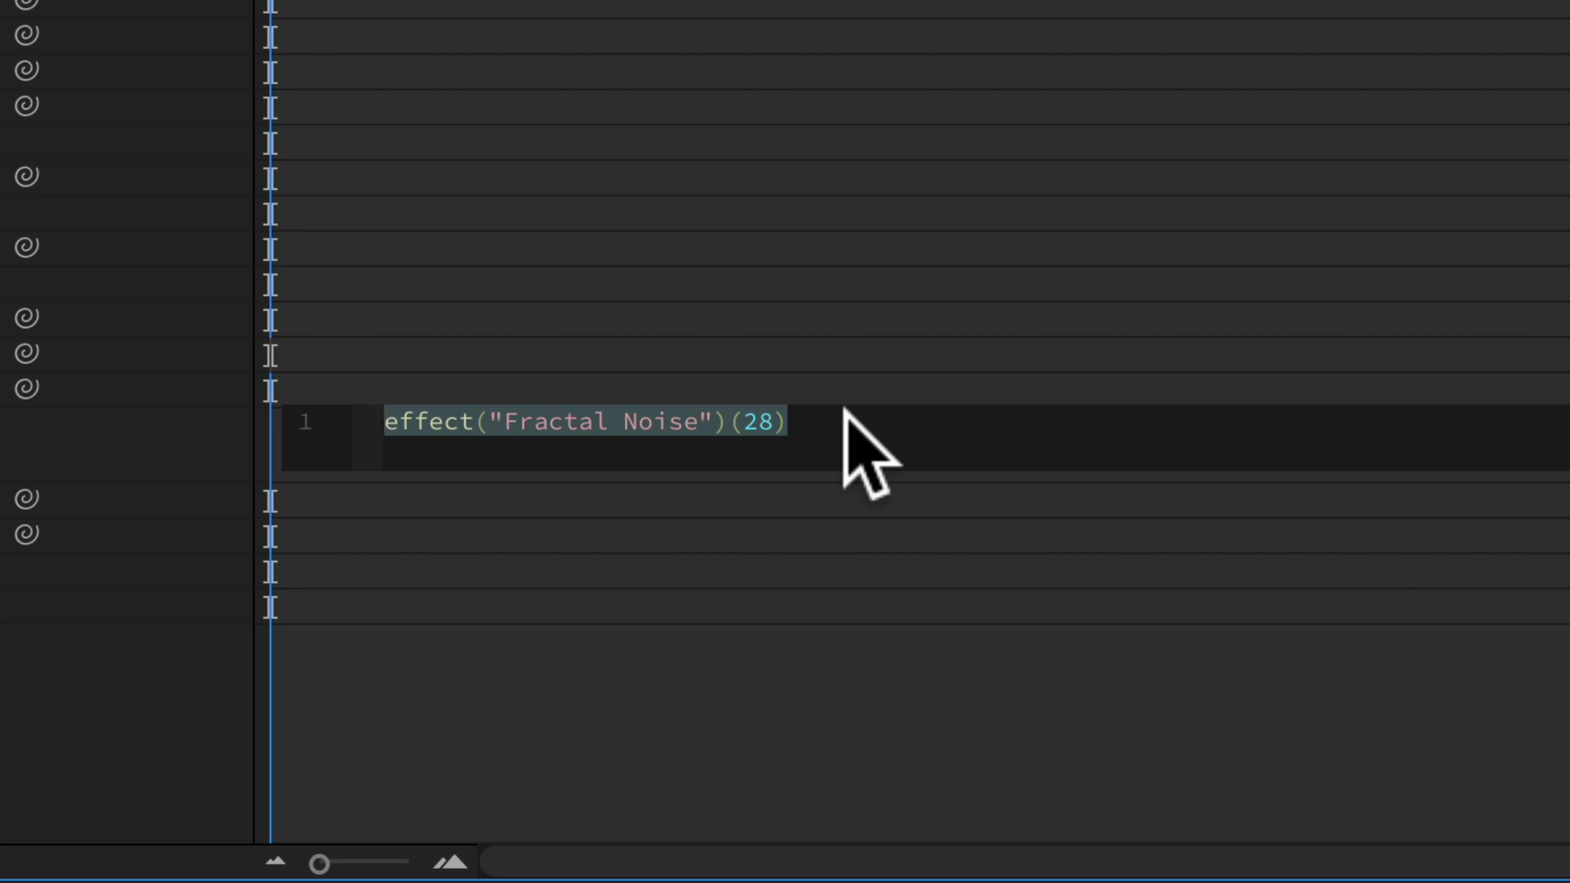
type("poster")
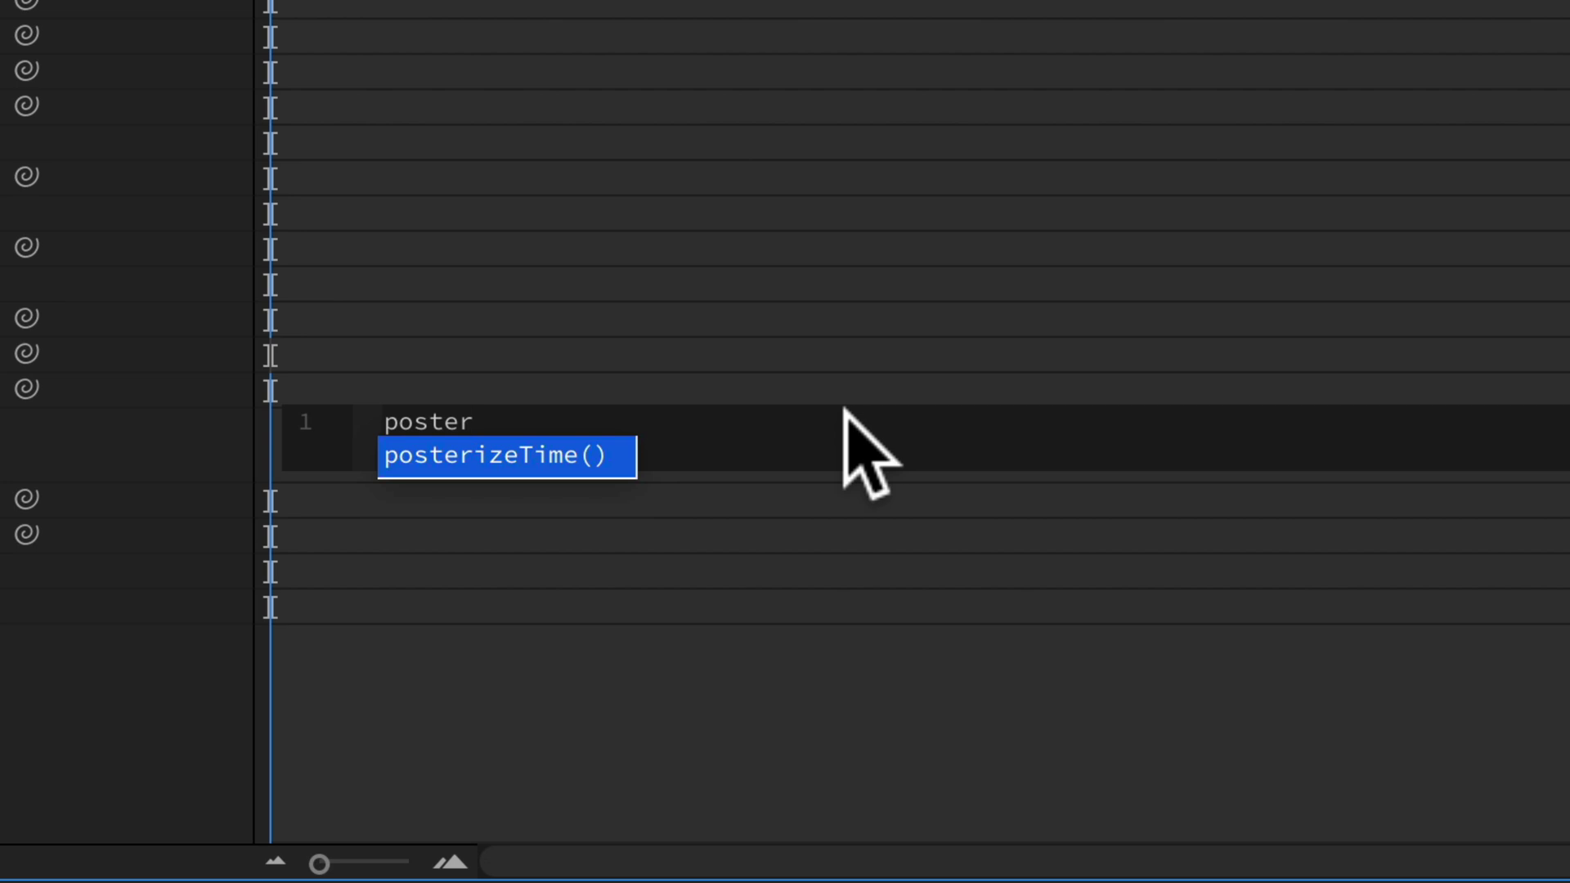
key("Return")
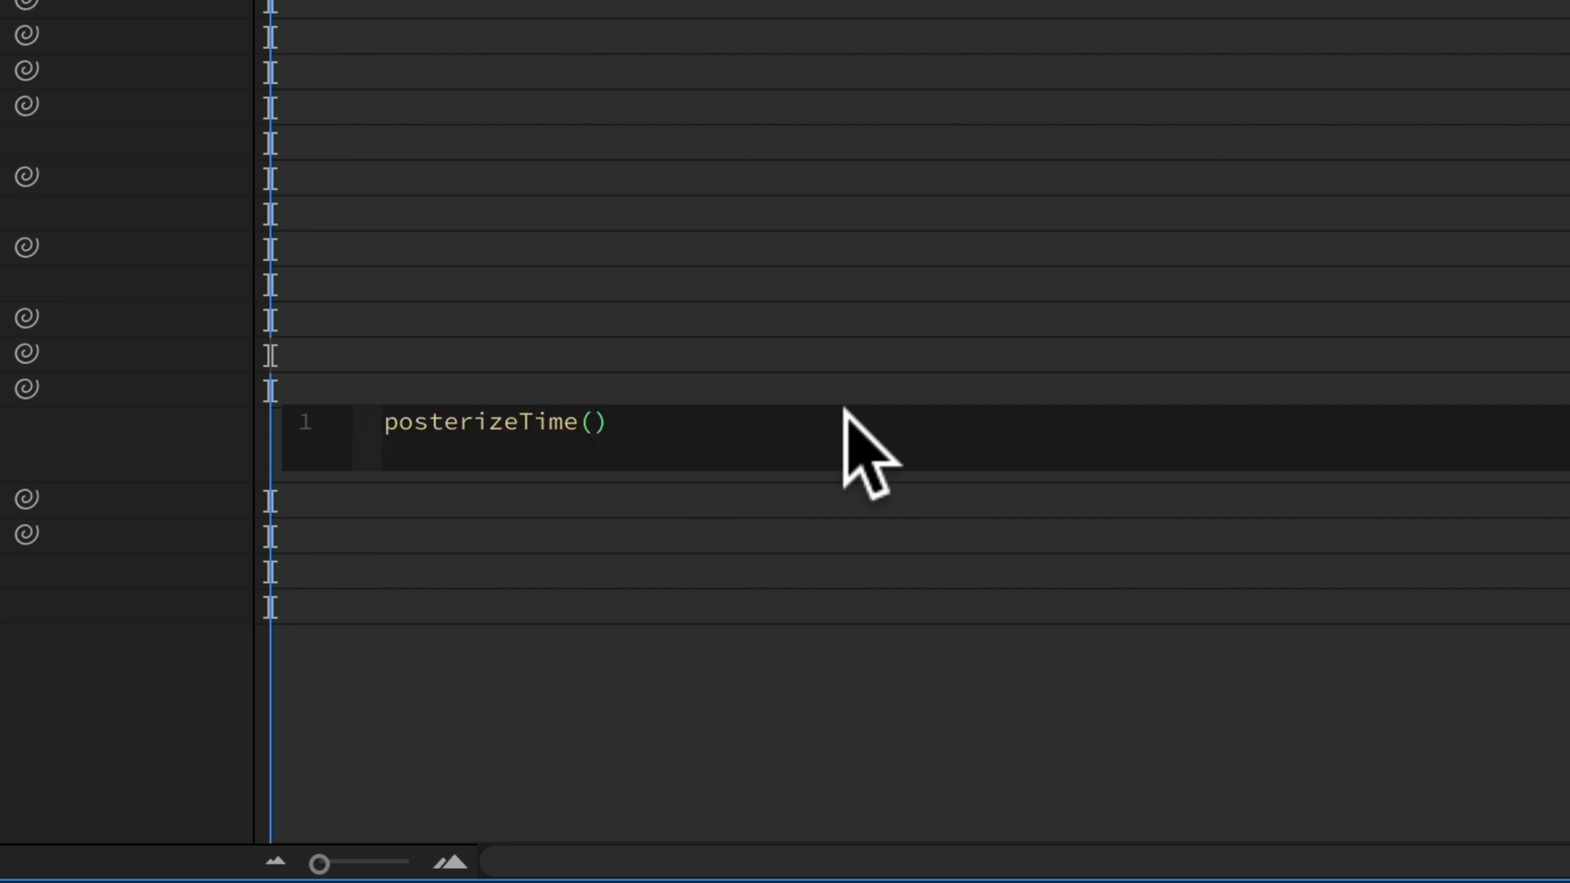
type("6);")
key("Return")
type("time")
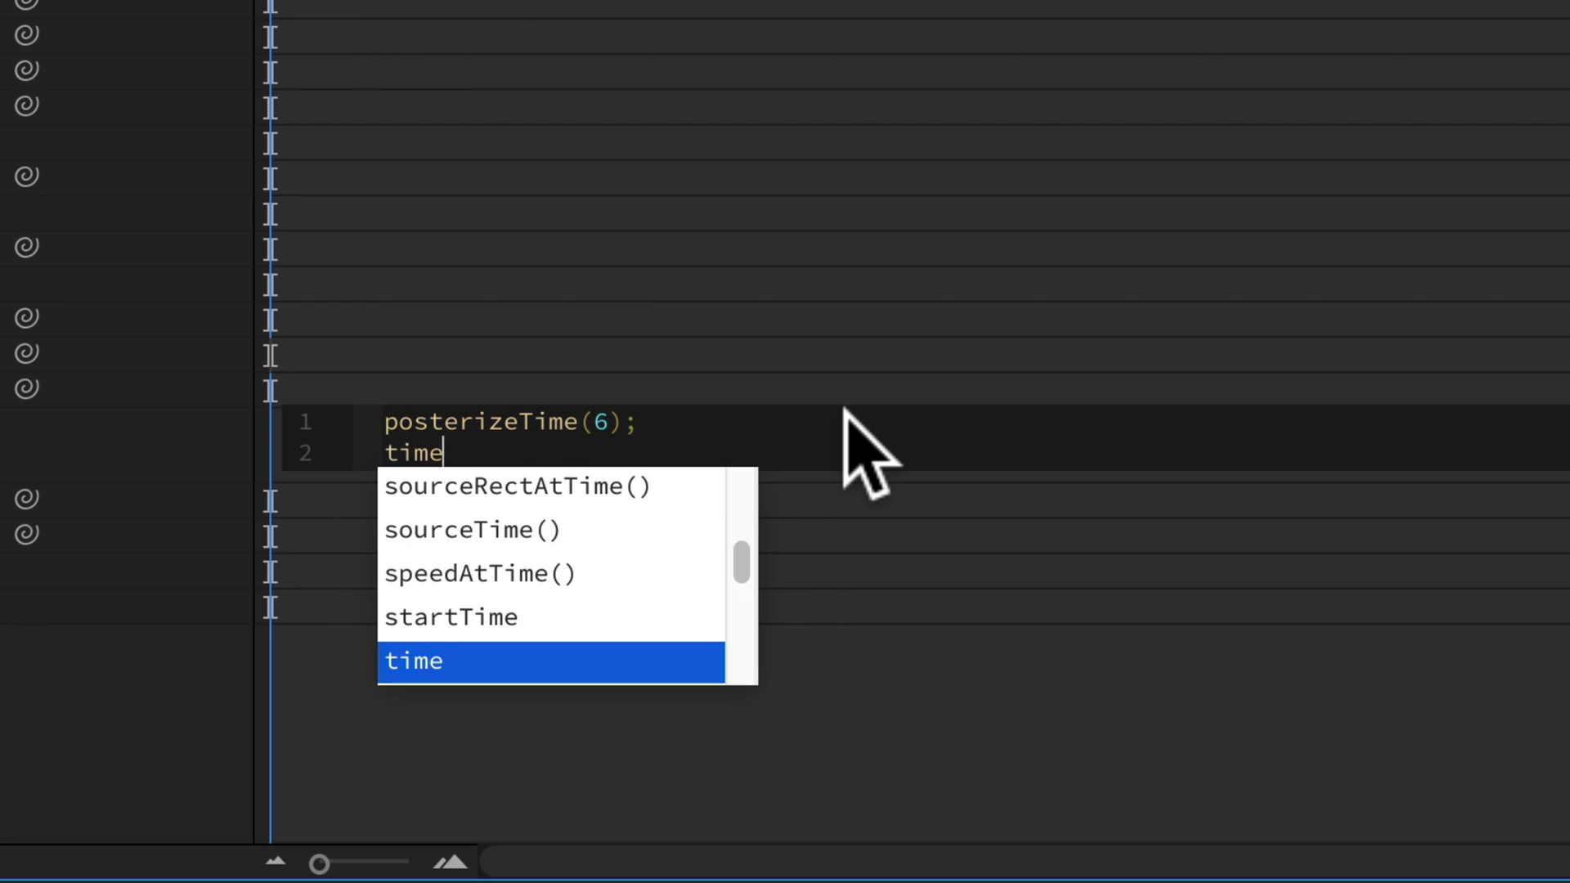
type("*")
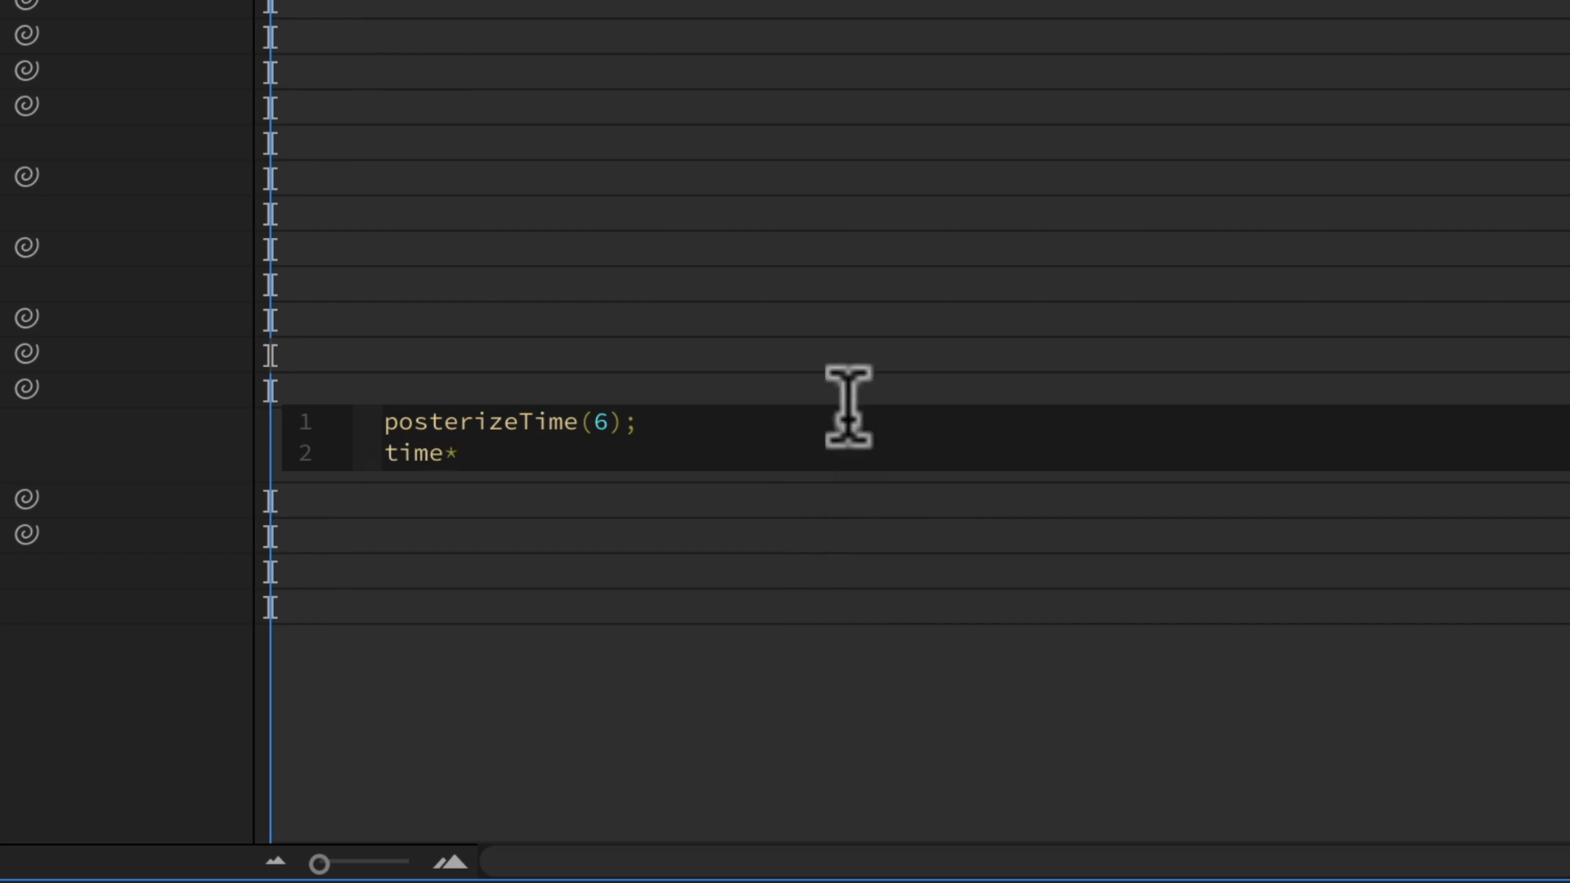
type("10")
Commit the Random Seed expression and preview the flickering speck animation.
left_click(736, 273)
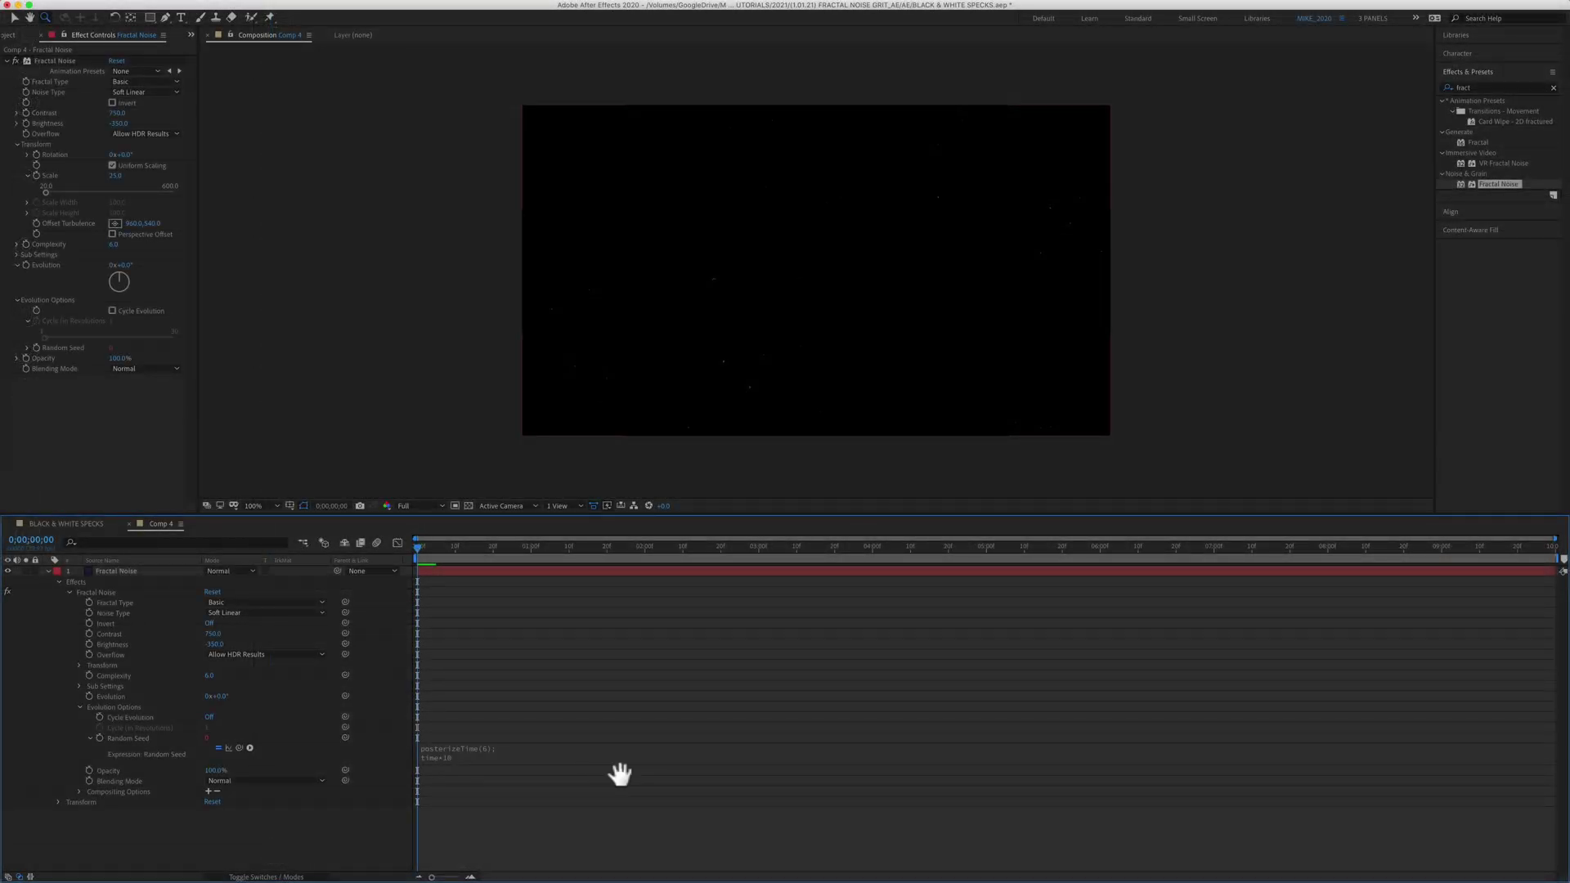
key("space")
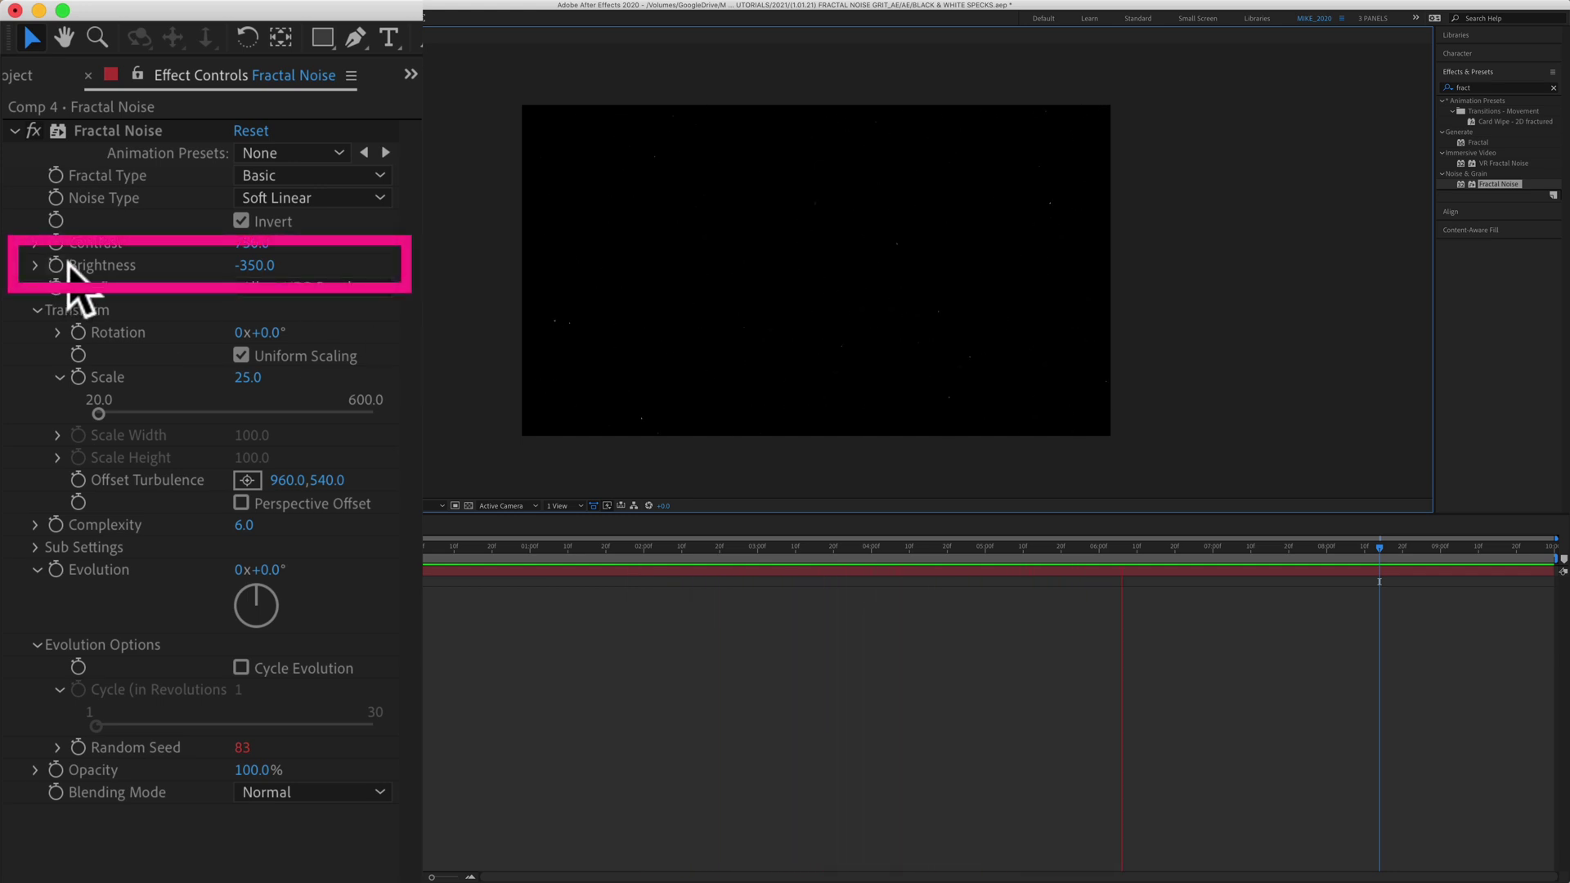
Retype the Fractal Noise Brightness as 350.
left_click(266, 268)
type("350")
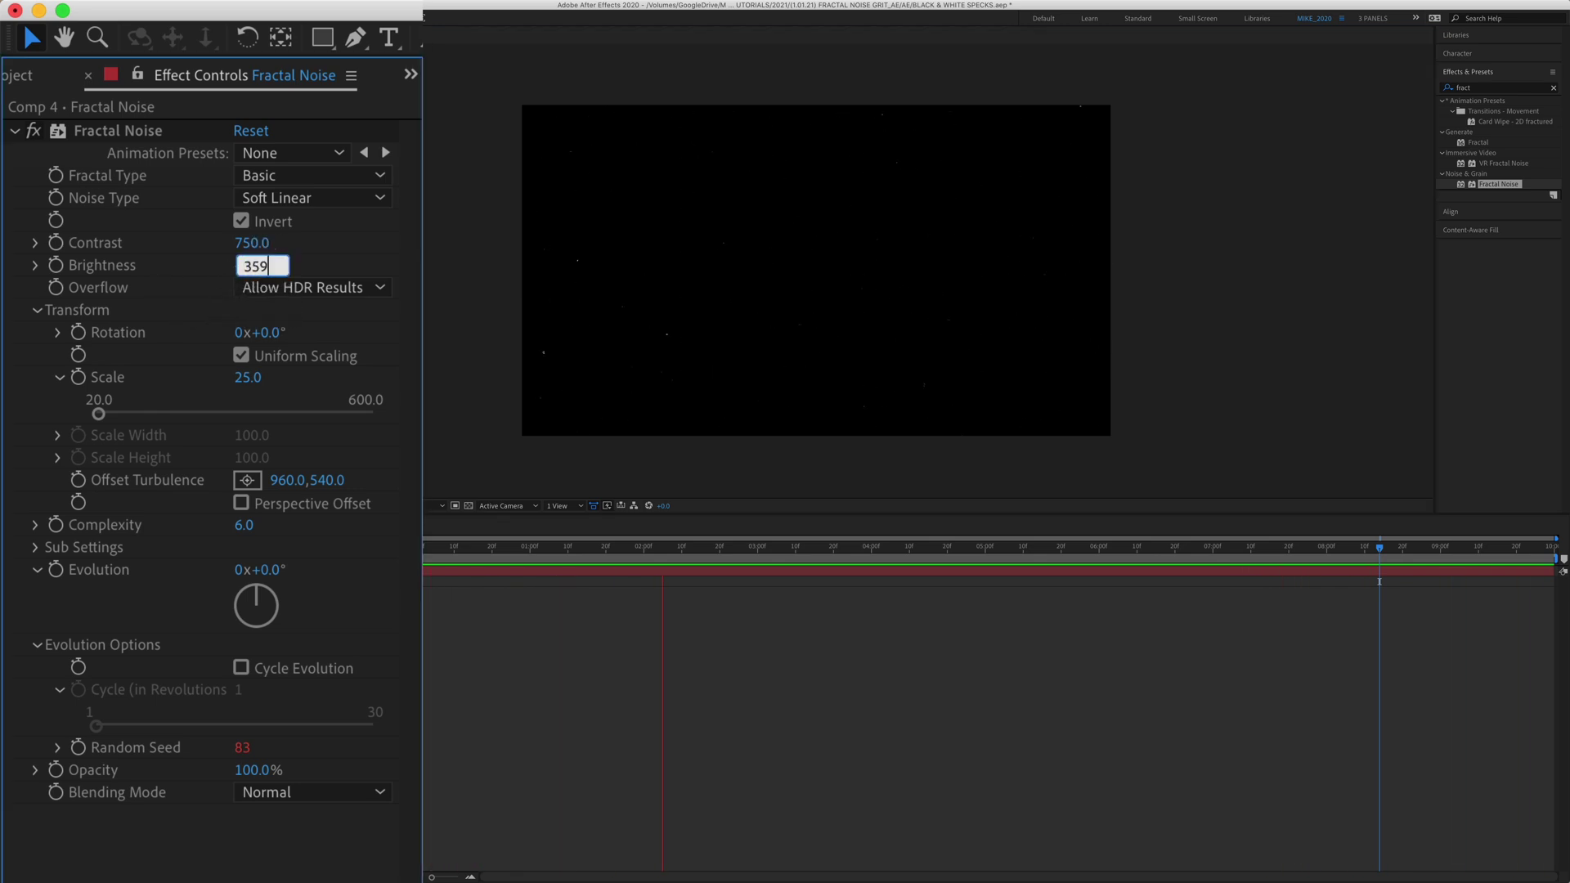